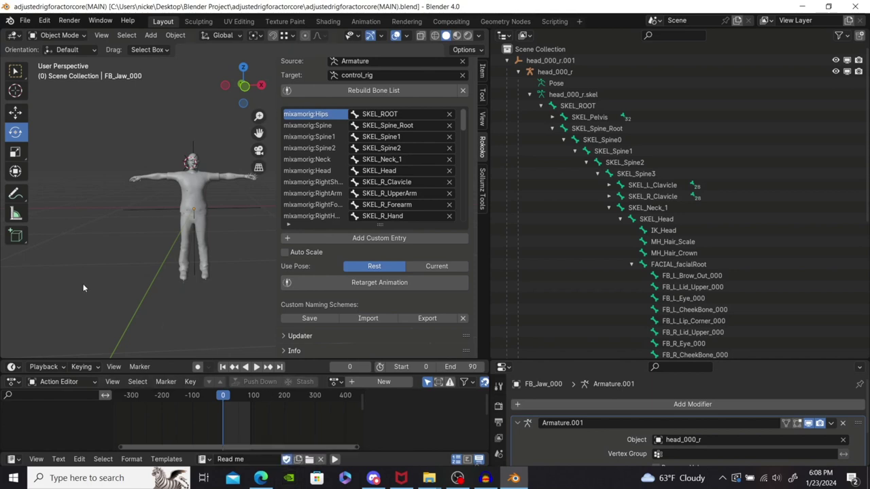
Browse ActorCore's Daily Life motions in Edge, then return to the Blender retargeting scene
mouse_move(261, 477)
left_click(261, 478)
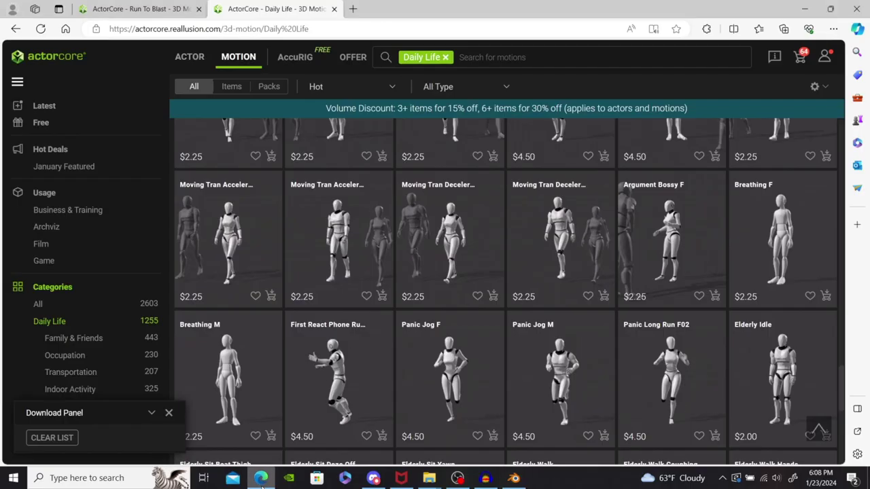
scroll(291, 368, "up", 2)
scroll(290, 369, "up", 5)
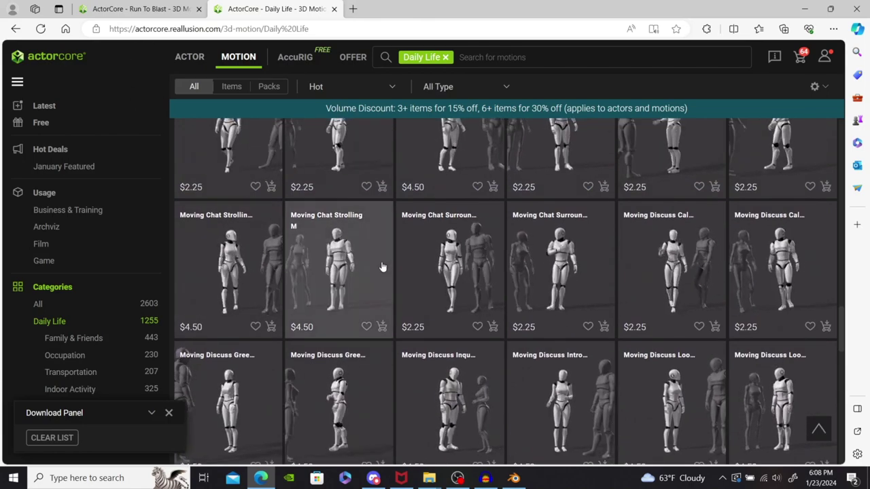
scroll(387, 272, "up", 5)
scroll(398, 279, "down", 4)
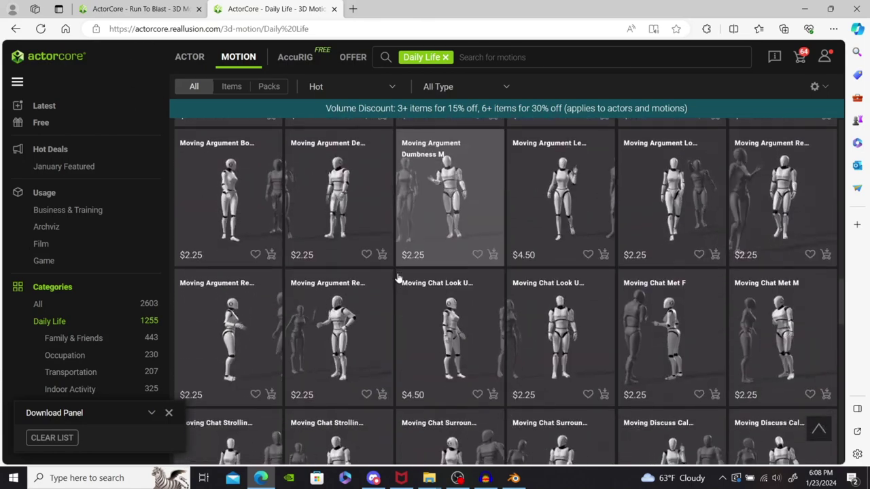
scroll(398, 278, "down", 2)
scroll(398, 279, "down", 2)
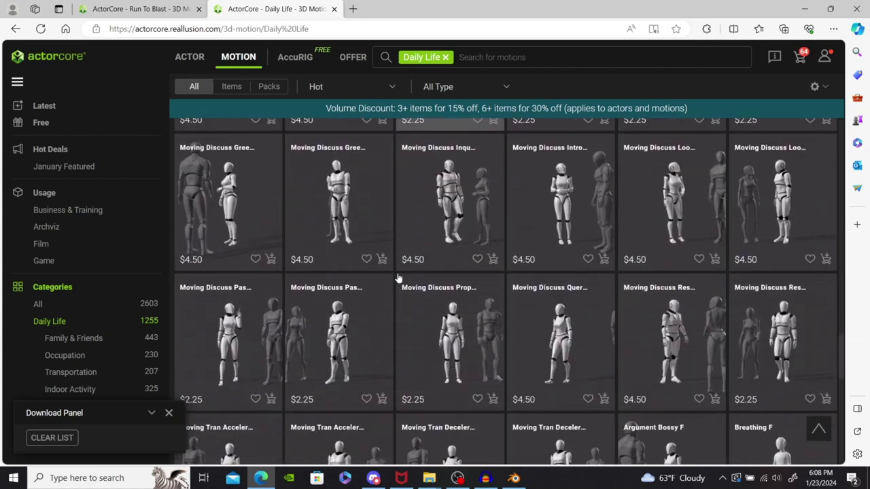
scroll(398, 279, "down", 2)
scroll(398, 279, "down", 4)
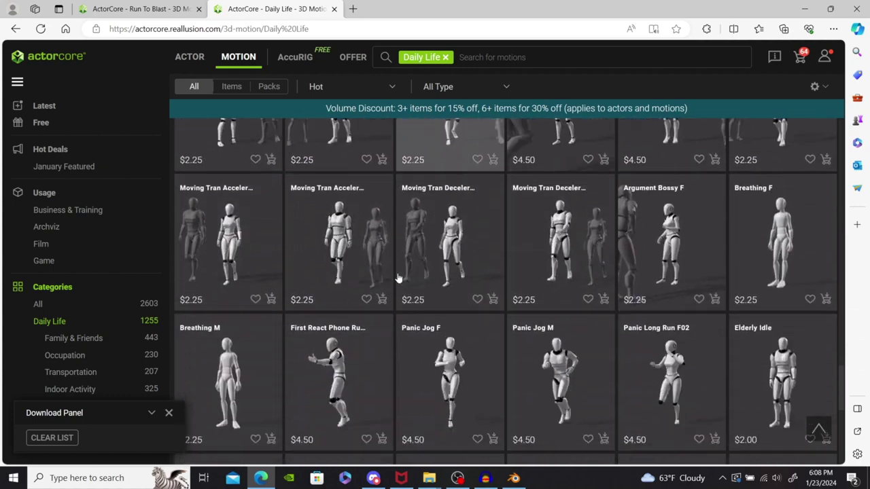
scroll(398, 278, "down", 2)
scroll(398, 279, "down", 1)
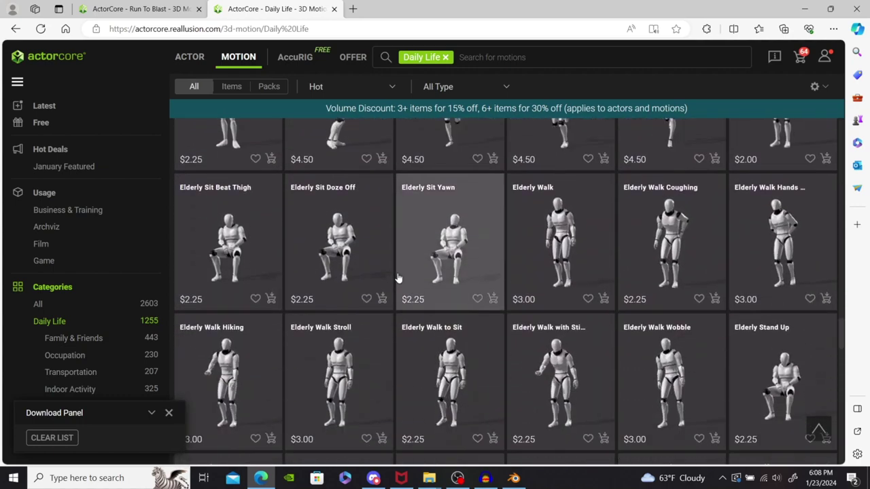
scroll(398, 278, "up", 4)
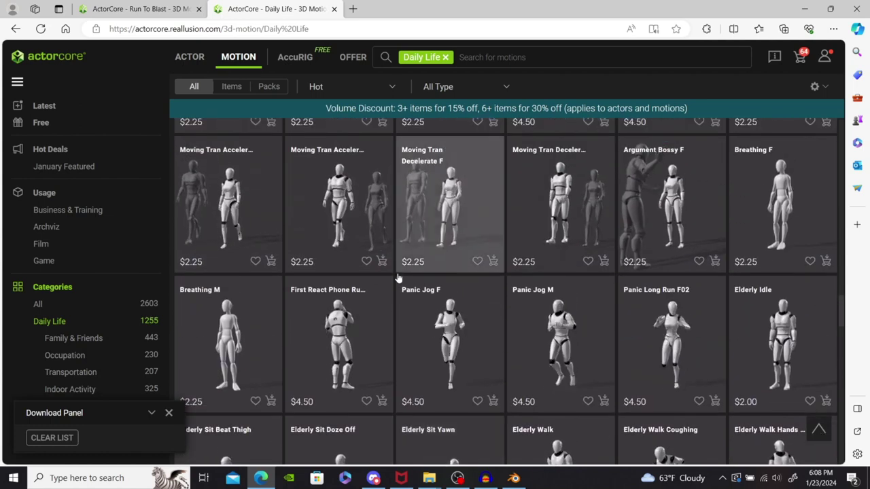
scroll(474, 276, "up", 3)
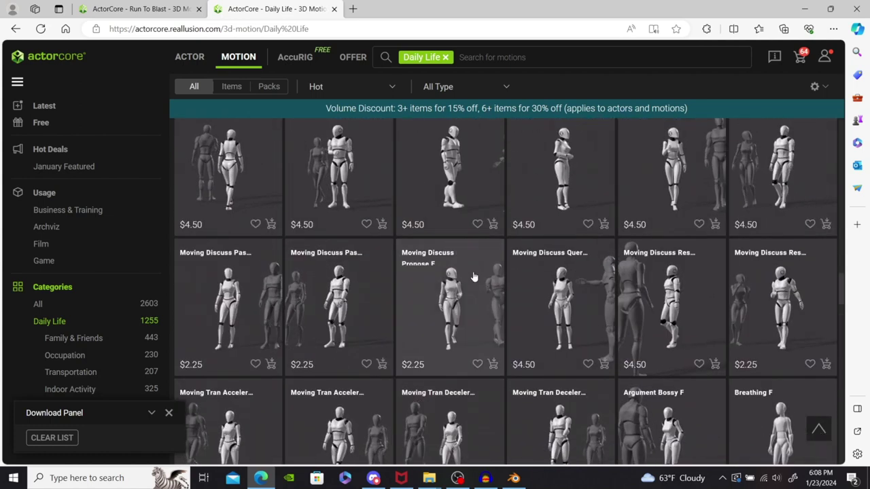
scroll(474, 276, "up", 3)
scroll(474, 276, "up", 4)
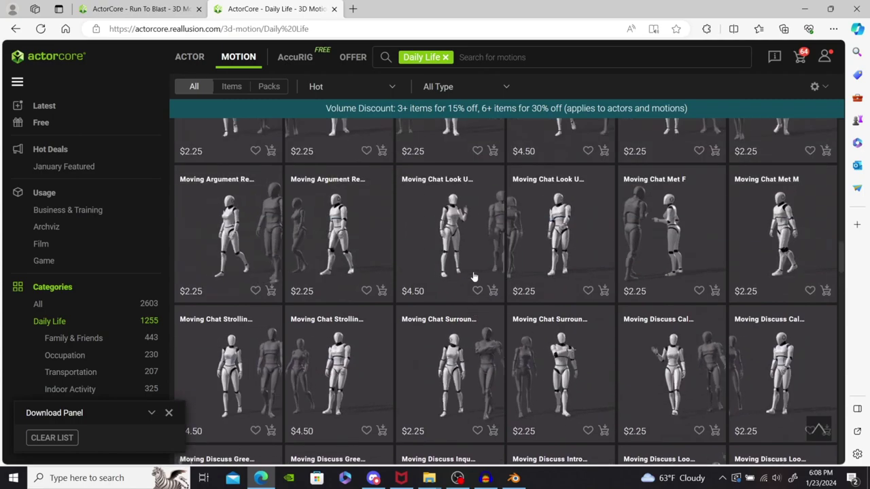
scroll(476, 289, "down", 2)
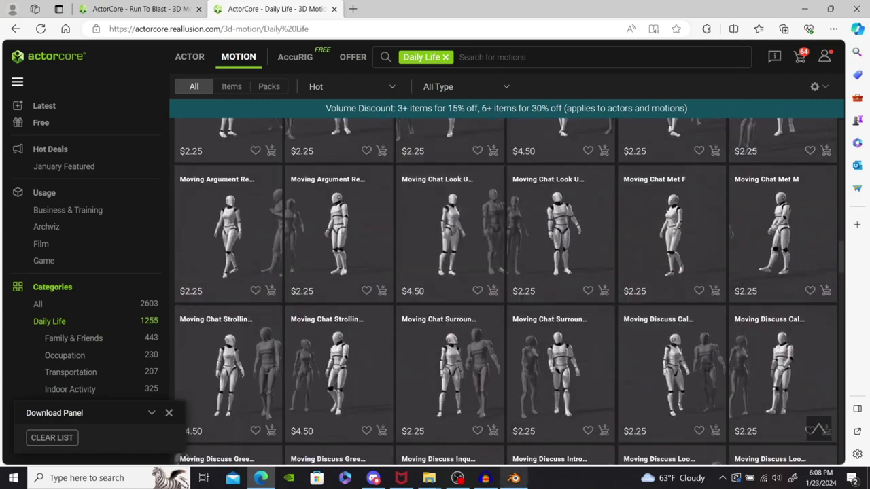
key("alt+Tab")
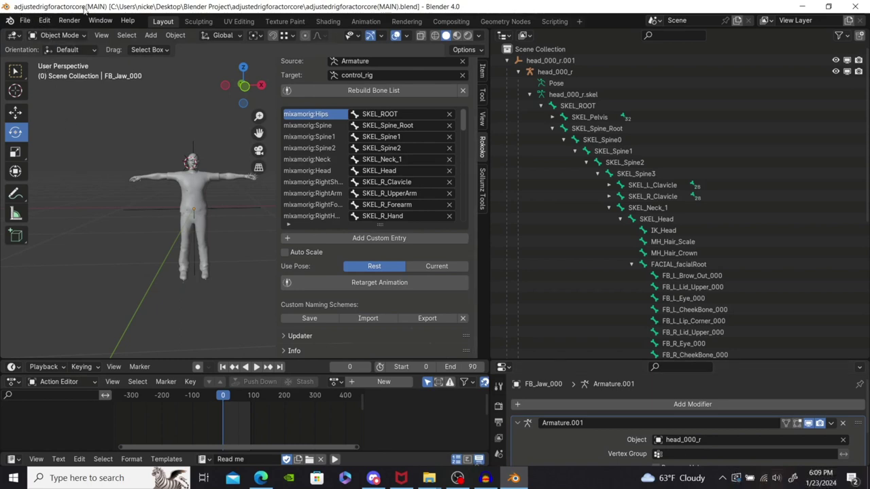
scroll(152, 97, "down", 1)
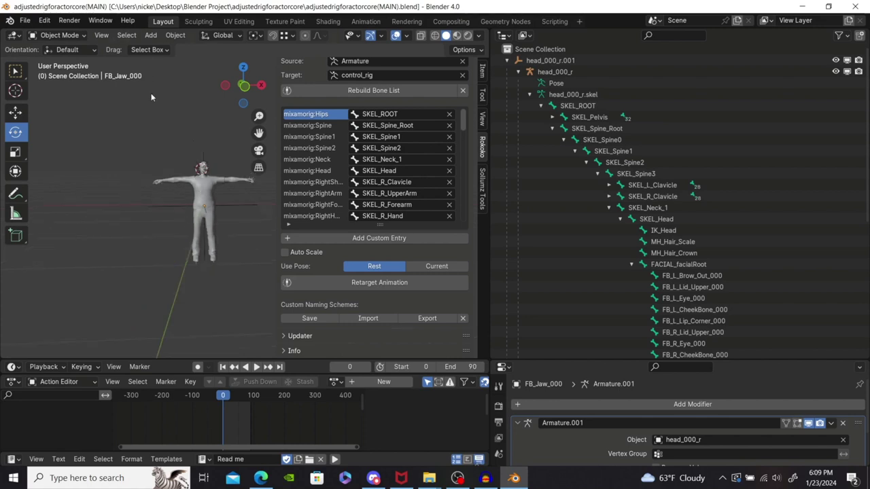
scroll(152, 97, "up", 2)
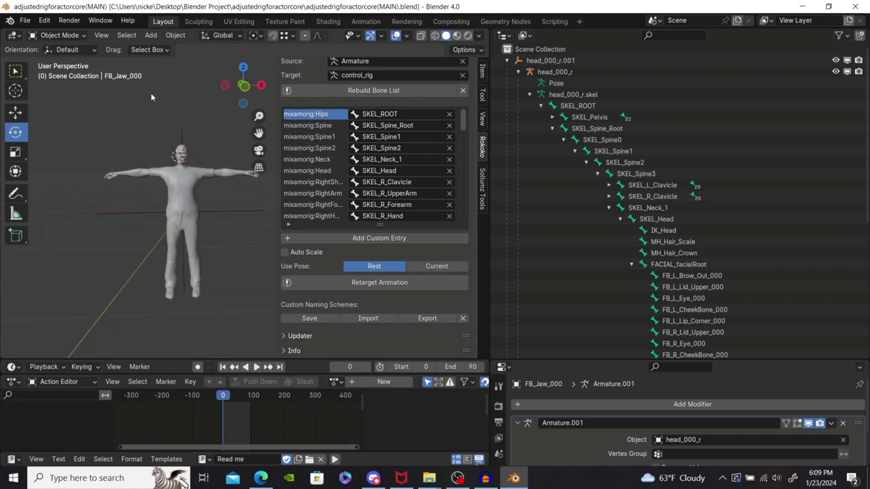
scroll(153, 102, "up", 1)
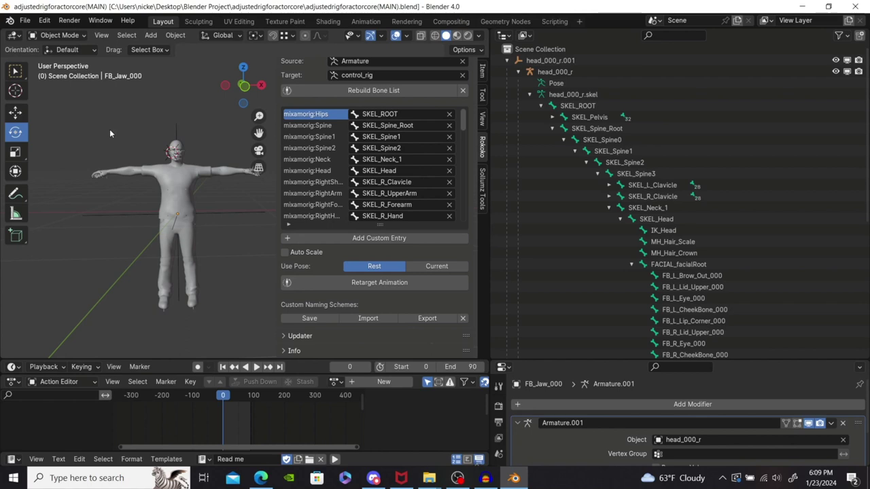
scroll(110, 134, "down", 1)
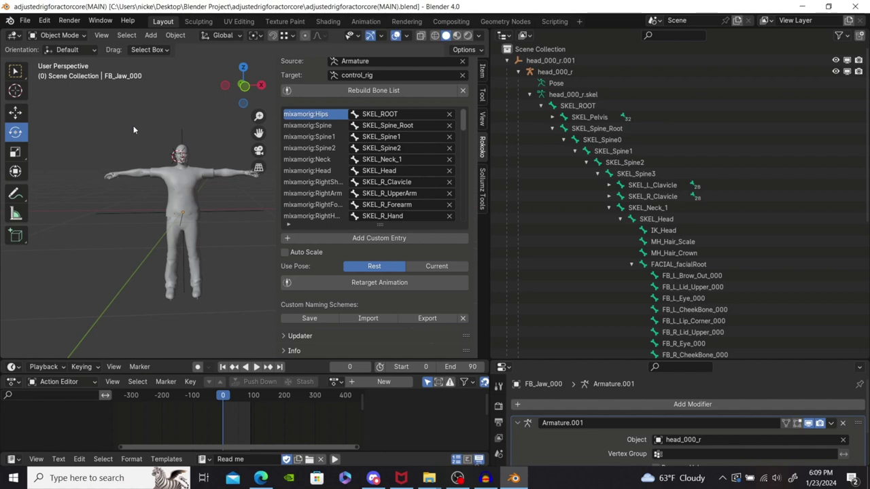
scroll(134, 130, "down", 2)
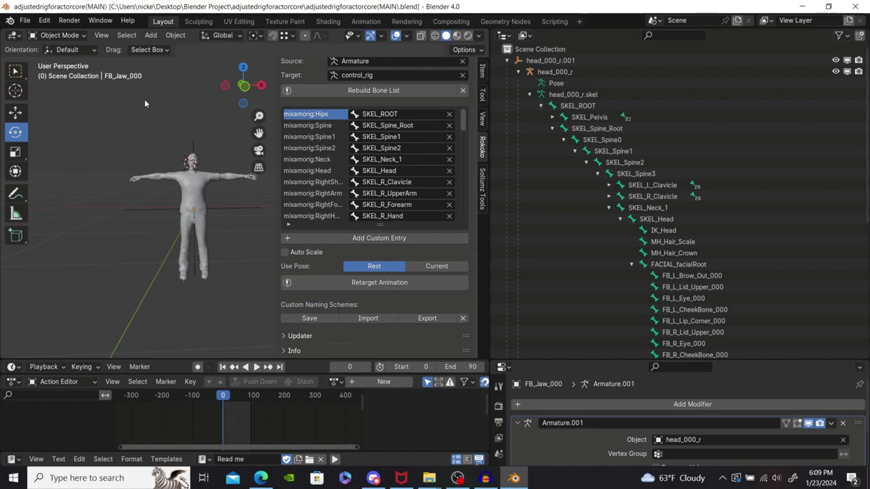
left_click(261, 478)
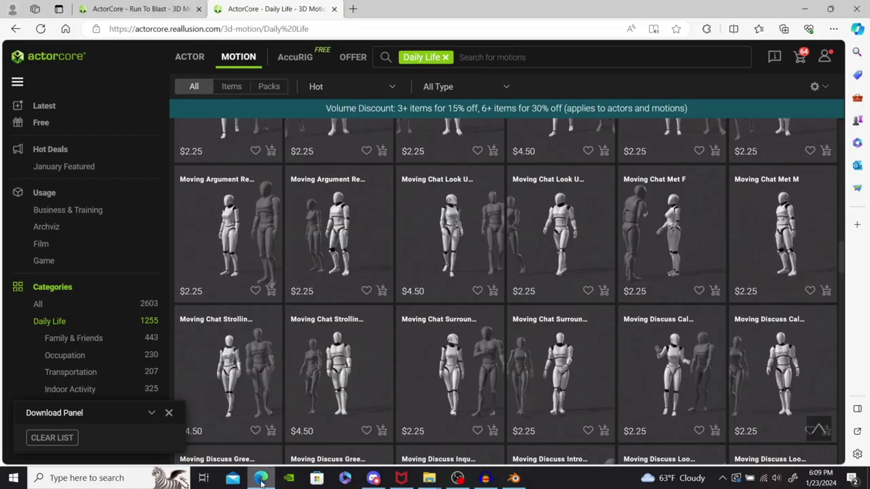
Open the Run To Blast motion's download settings with Male Robot as the character
left_click(129, 10)
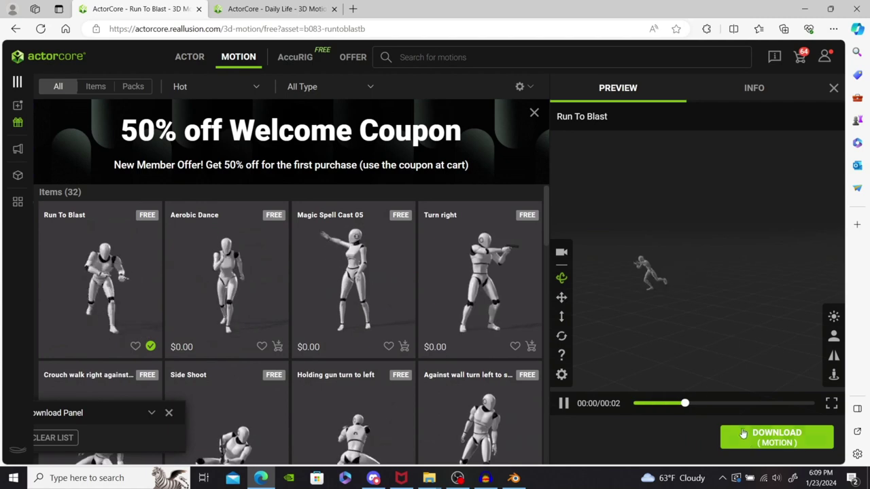
left_click(791, 432)
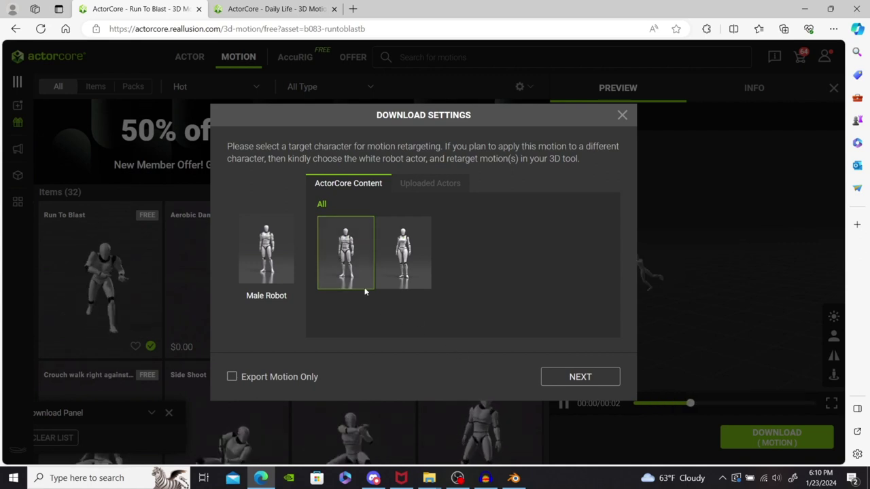
Download Run To Blast for Blender at 60 FPS and show the zip in its folder
left_click(568, 379)
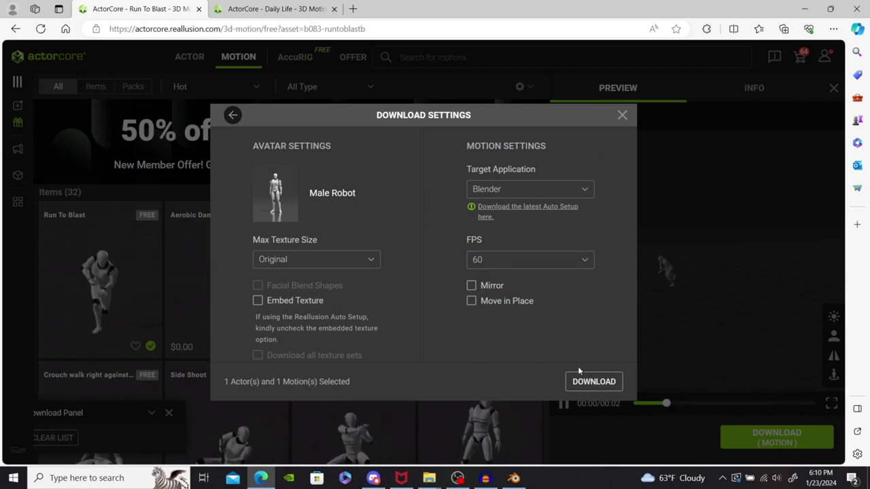
left_click(588, 379)
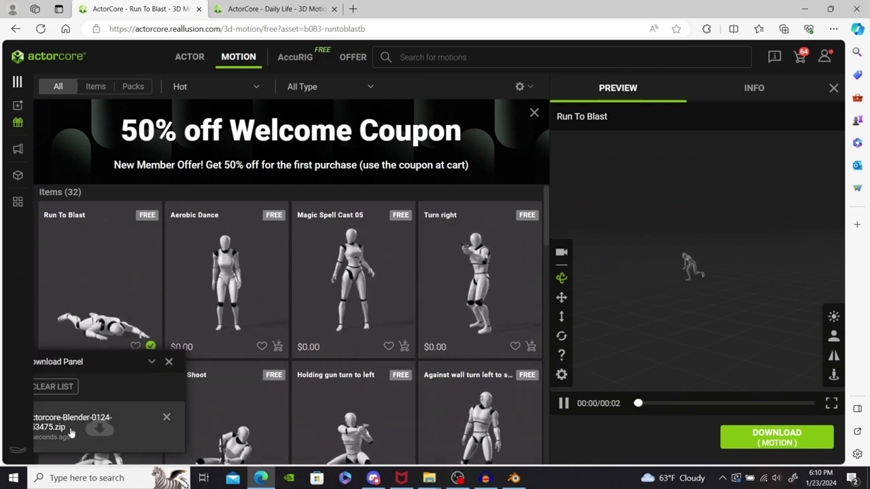
left_click(99, 428)
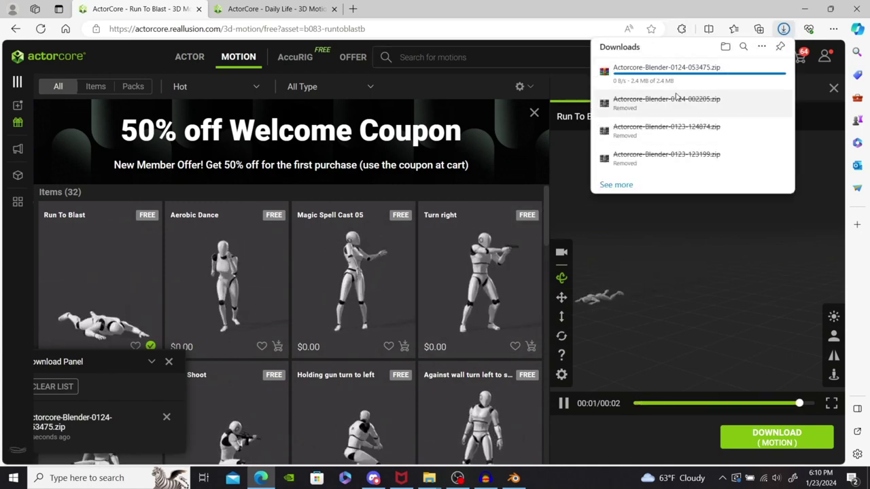
mouse_move(742, 78)
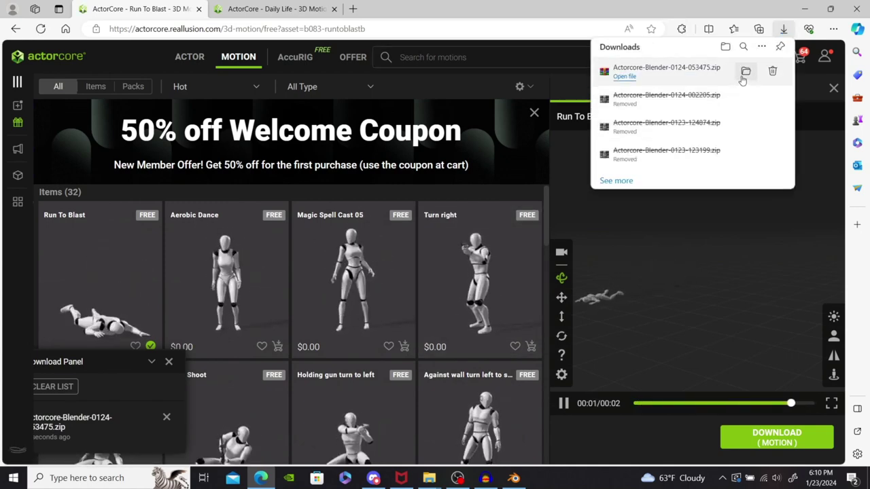
left_click(743, 76)
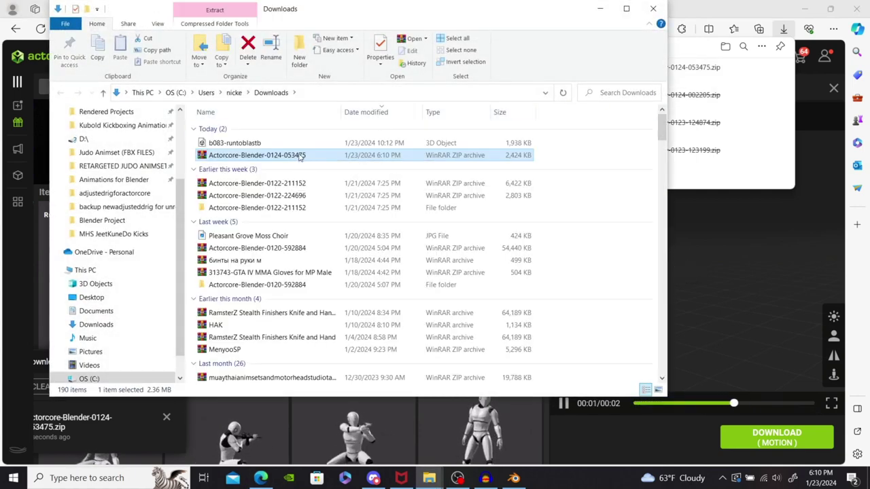
Extract the downloaded ActorCore zip and delete the old b083-runtoblastb file
right_click(301, 156)
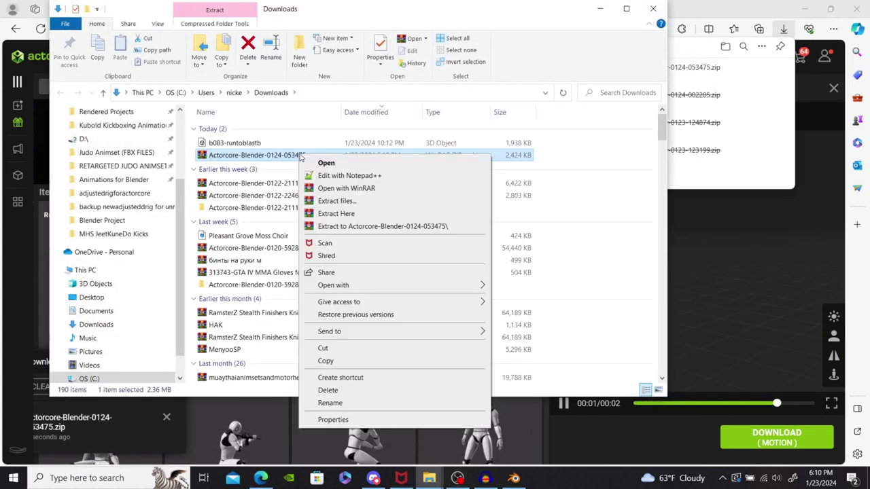
left_click(343, 232)
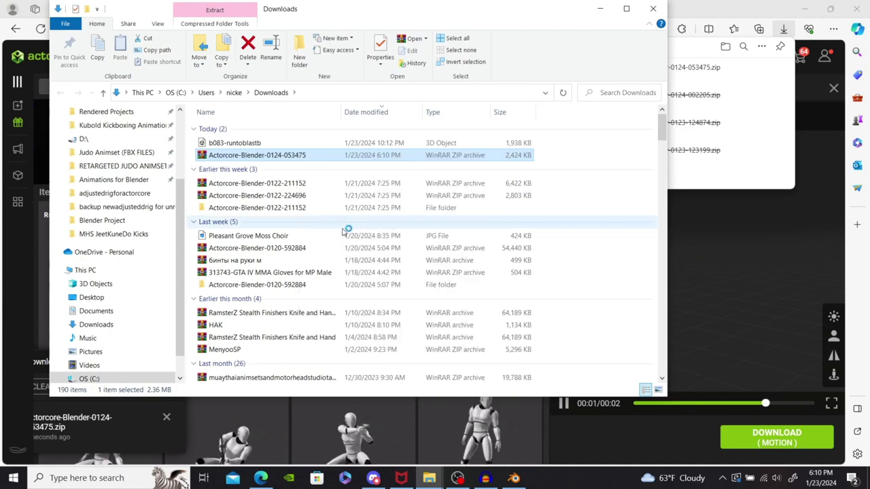
right_click(257, 145)
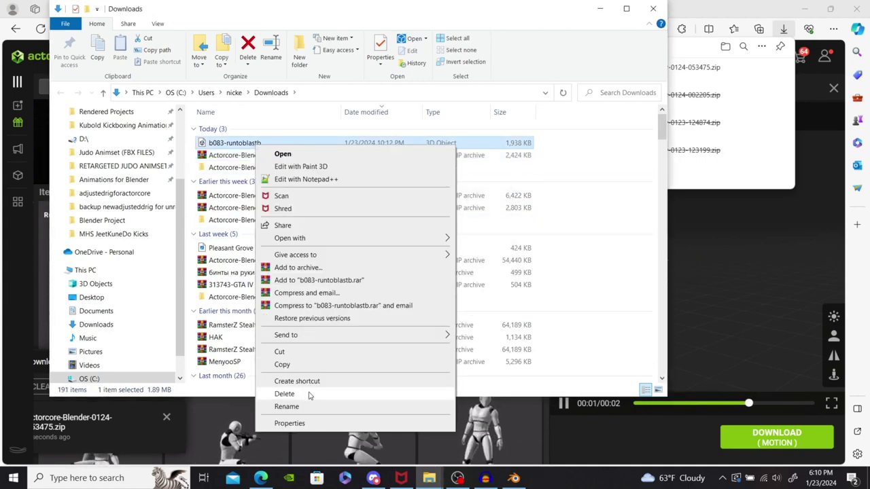
left_click(284, 394)
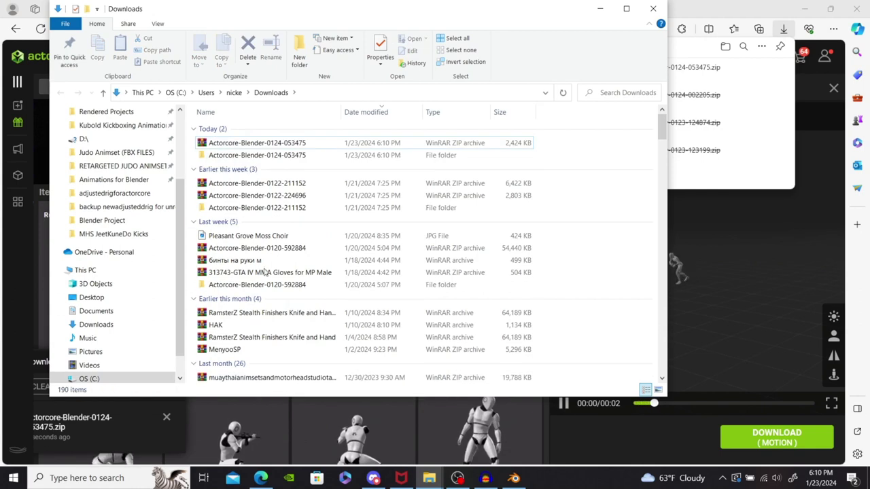
Move b083-runtoblastb from the extracted Motion folder into Downloads, then return to Blender
double_click(257, 155)
double_click(255, 145)
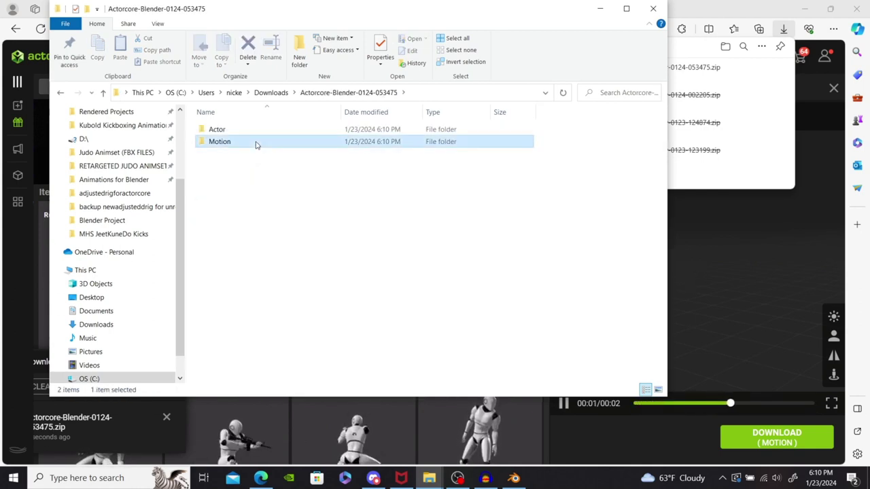
left_click_drag(253, 132, 266, 94)
left_click(267, 93)
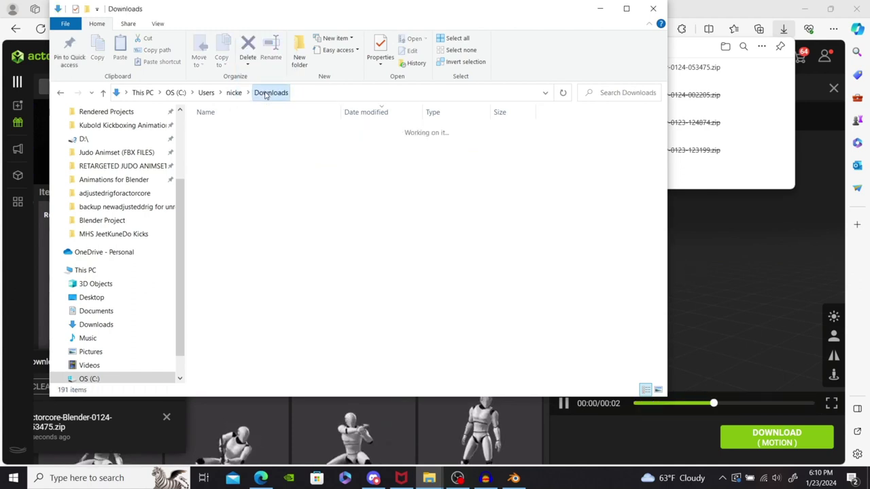
left_click(236, 145)
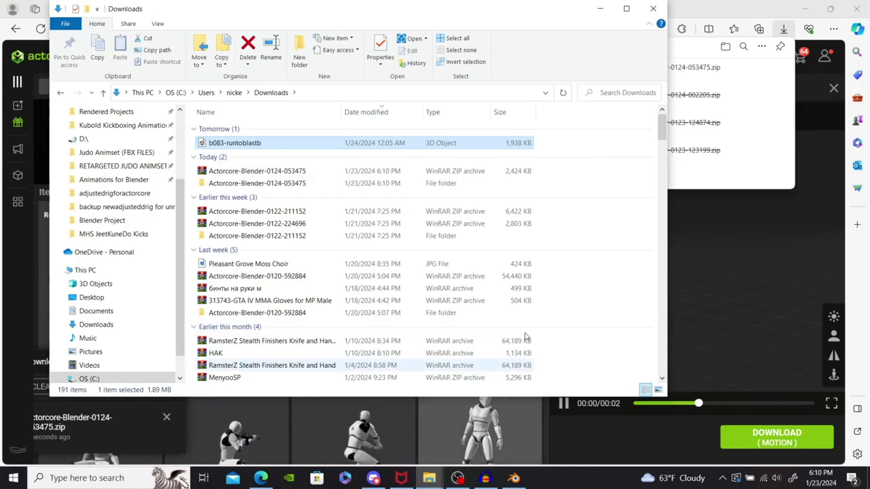
left_click(599, 9)
left_click(514, 477)
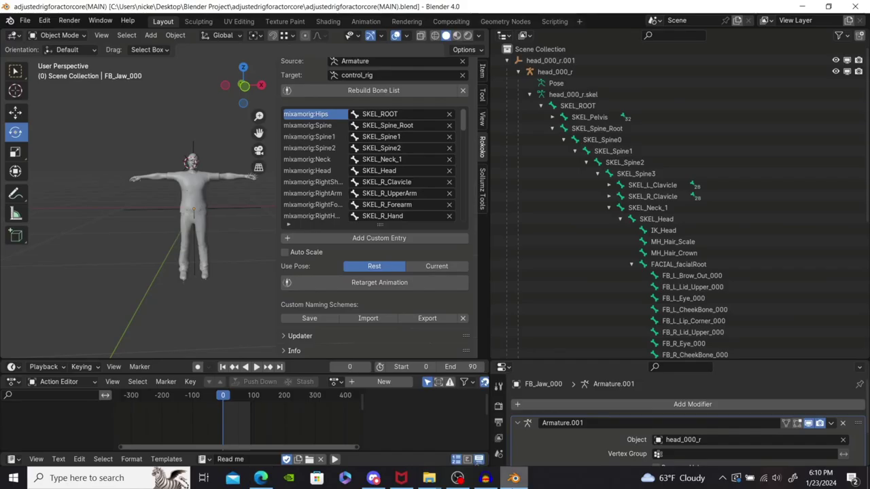
Import b083-runtoblastb.fbx from Downloads as an FBX, adding Armature.002 to the scene
left_click(26, 20)
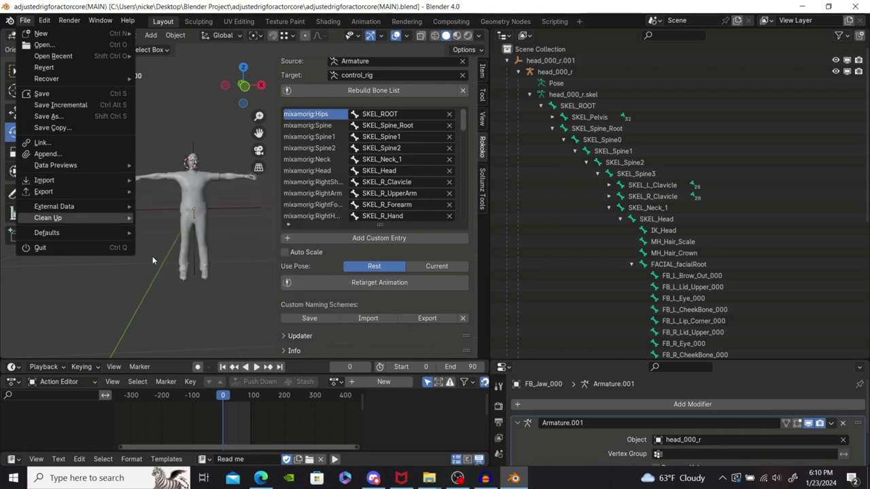
mouse_move(91, 180)
left_click(163, 294)
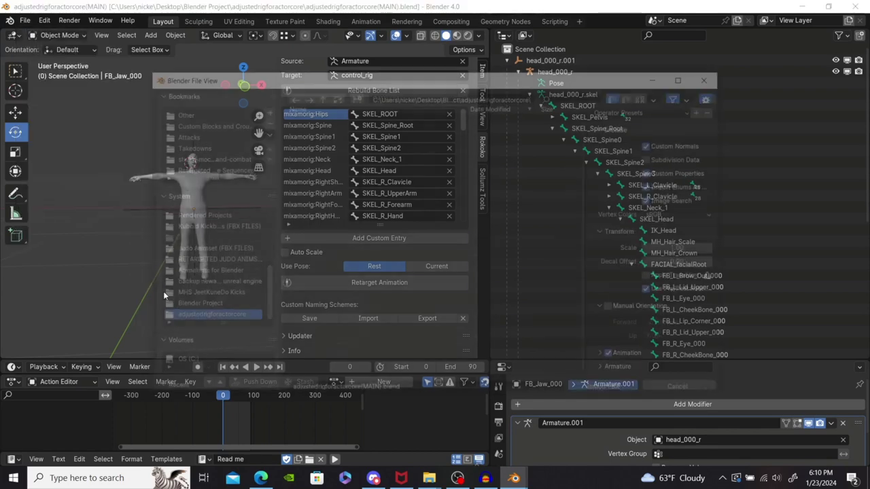
scroll(226, 250, "up", 6)
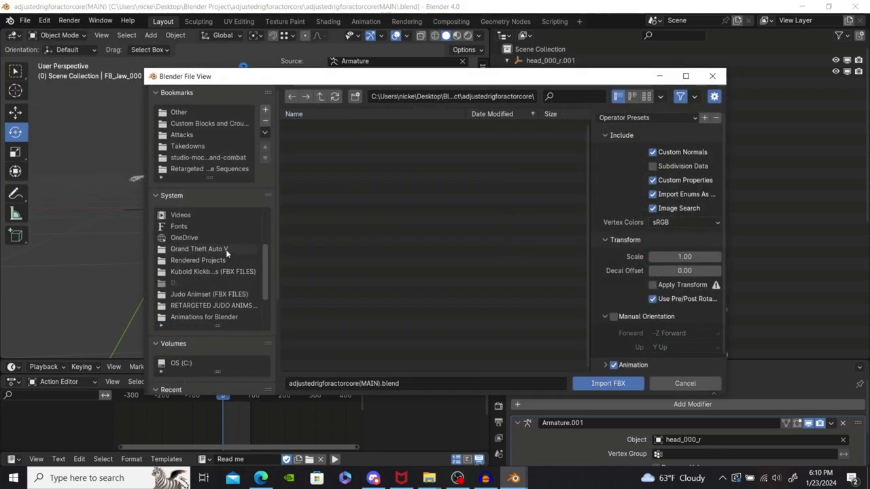
left_click(211, 236)
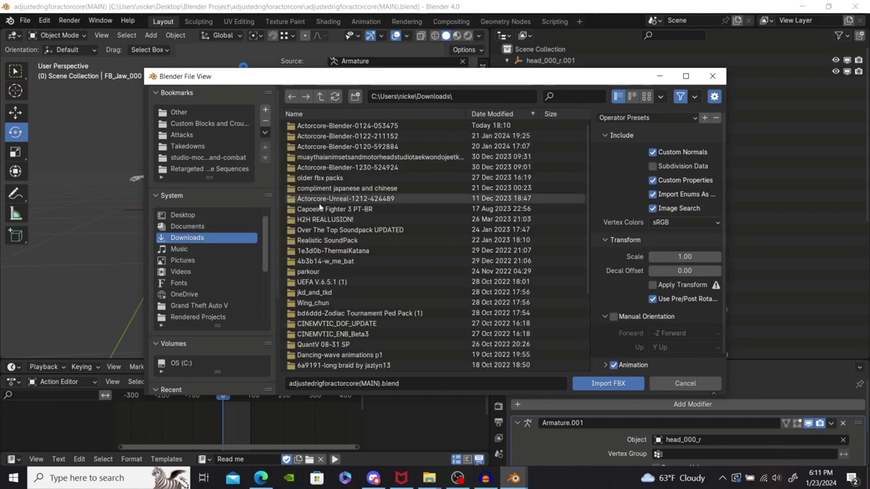
left_click(503, 114)
left_click(433, 114)
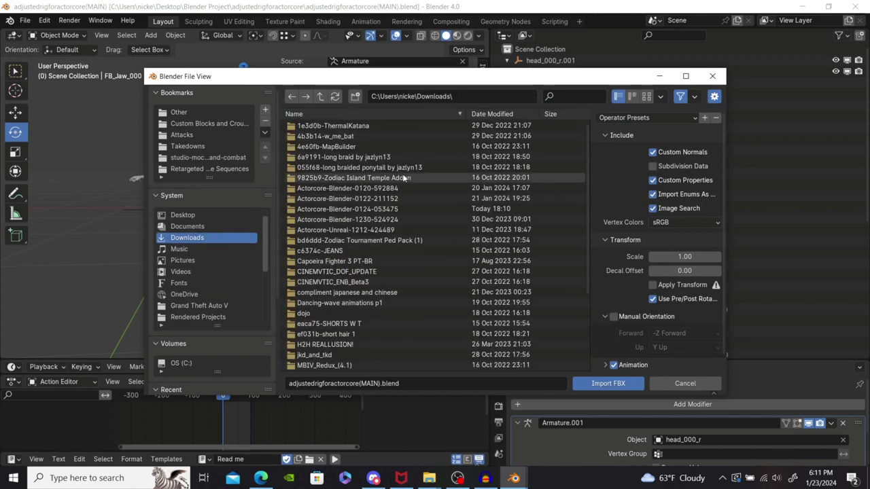
scroll(394, 211, "down", 5)
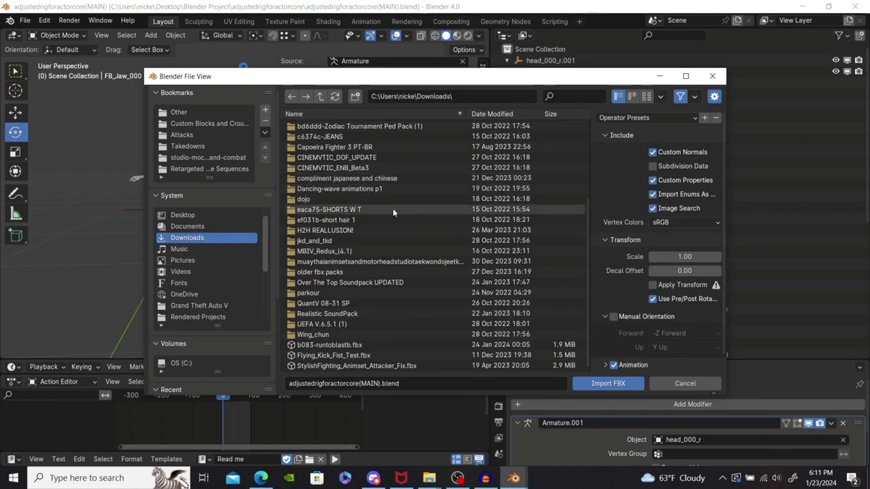
left_click(334, 345)
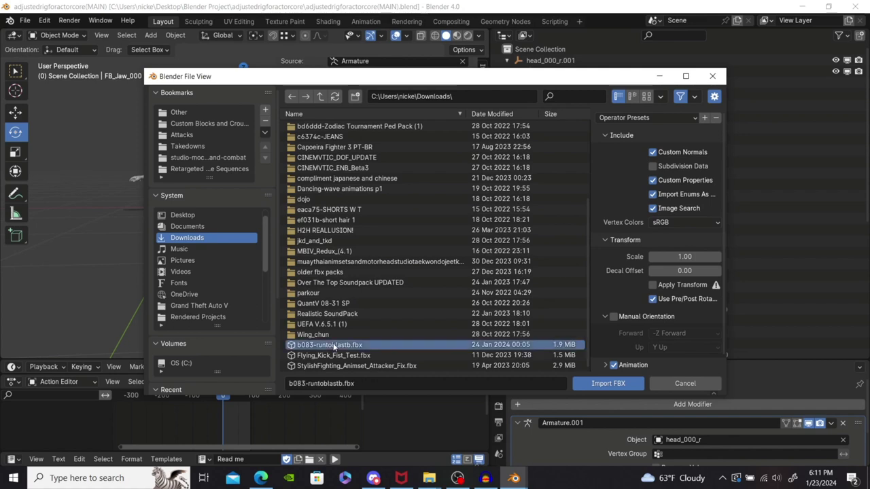
left_click(615, 384)
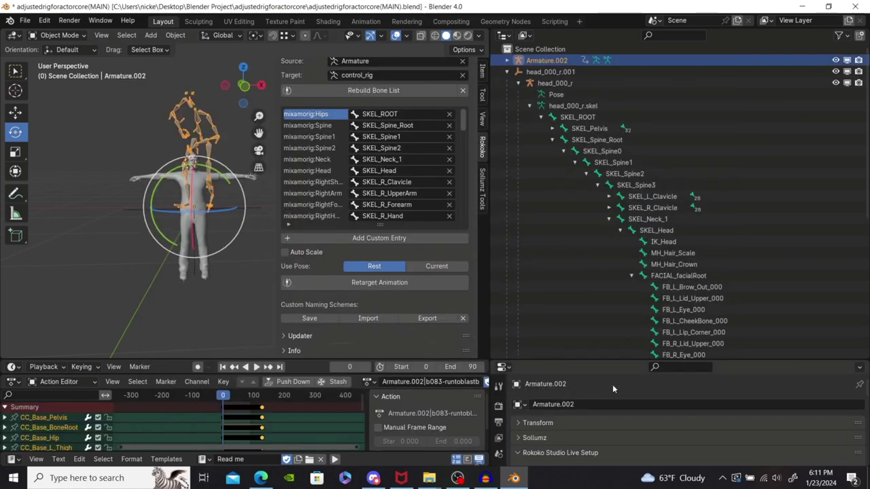
left_click(15, 113)
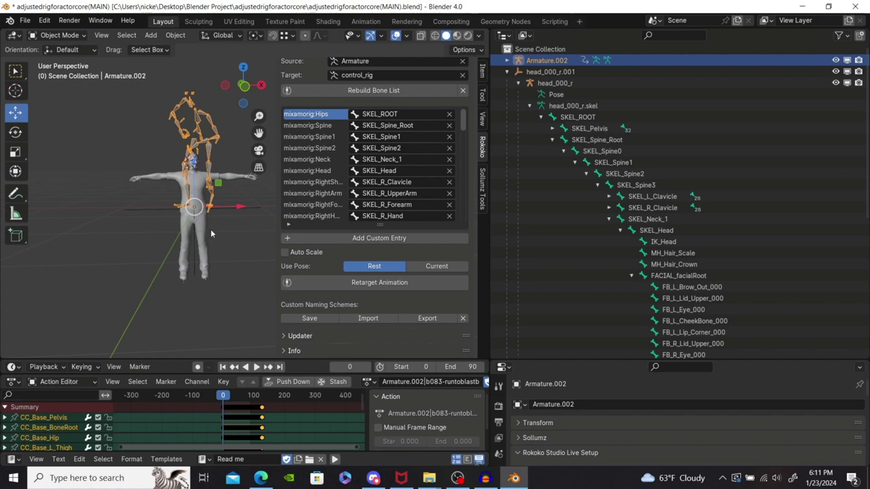
scroll(211, 229, "down", 1)
scroll(231, 298, "down", 3)
key("space")
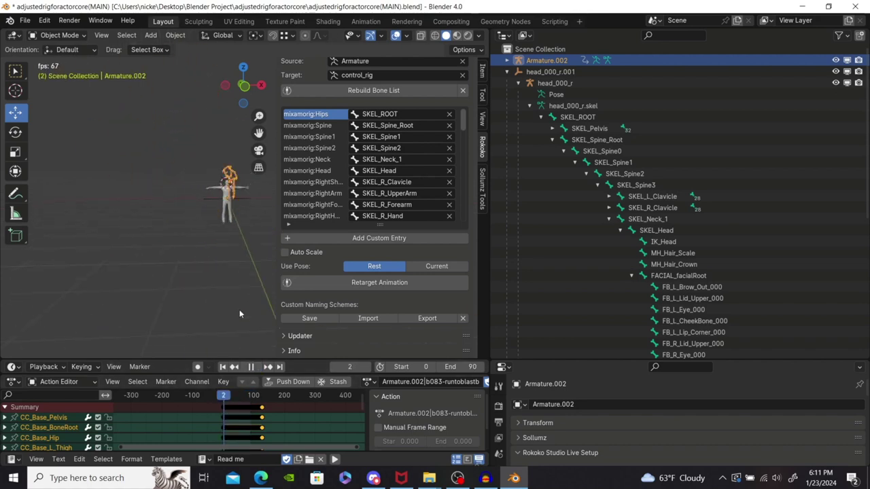
left_click(251, 367)
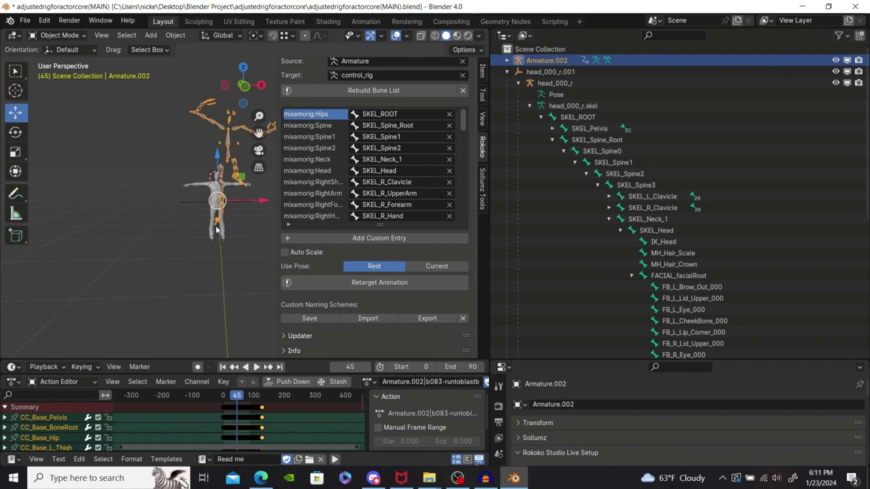
key("KP_Decimal")
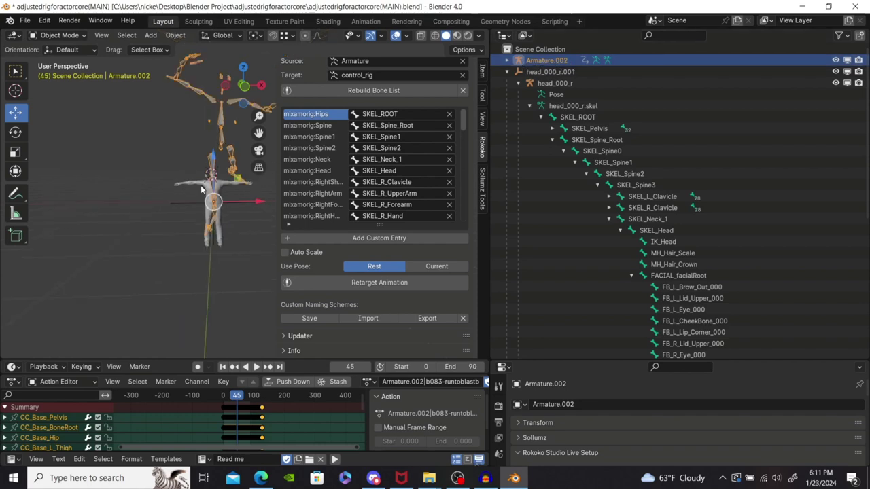
left_click_drag(234, 398, 210, 388)
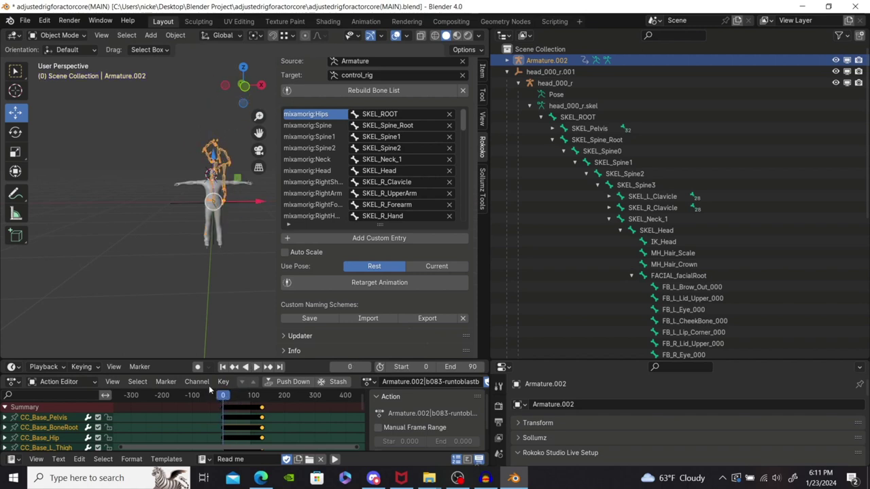
Lower Armature.002 by 0.86842 m on Z onto the character and switch to the Animation workspace
scroll(187, 267, "up", 5)
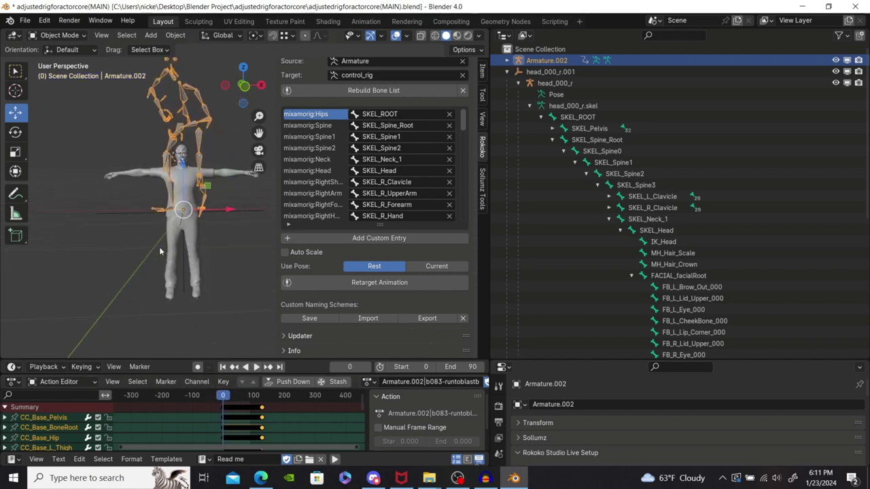
scroll(159, 247, "down", 1)
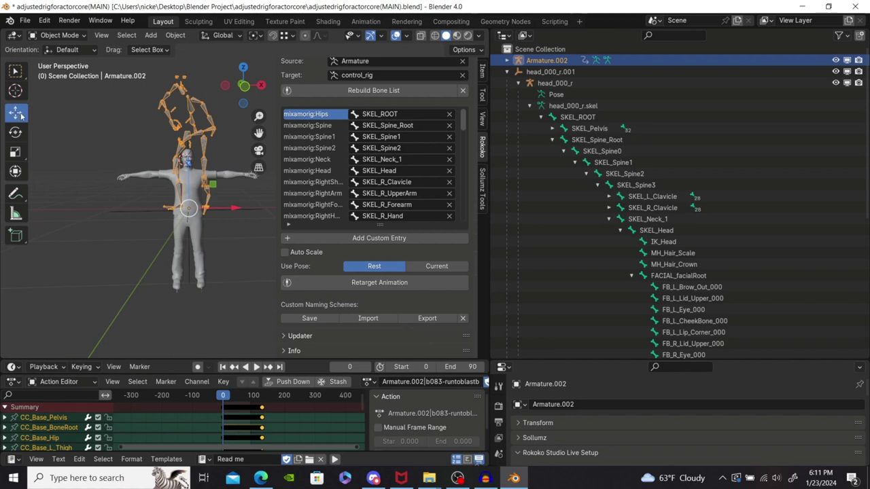
scroll(167, 171, "up", 4)
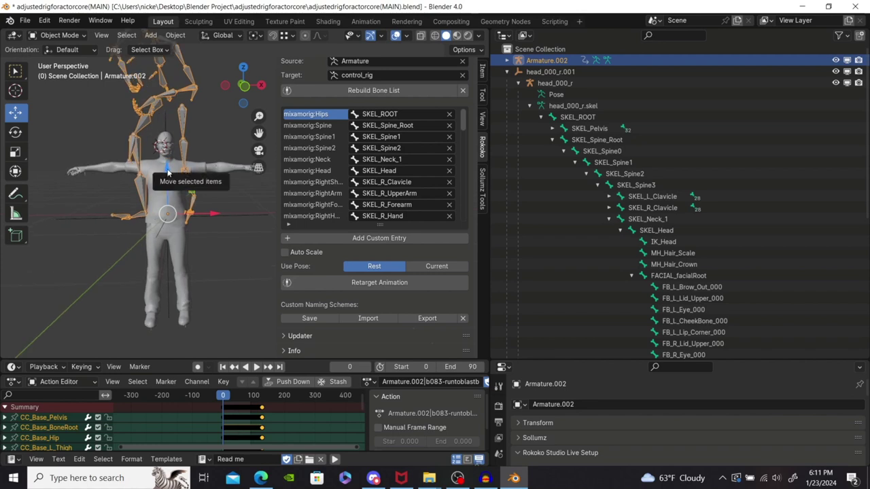
left_click_drag(167, 173, 155, 259)
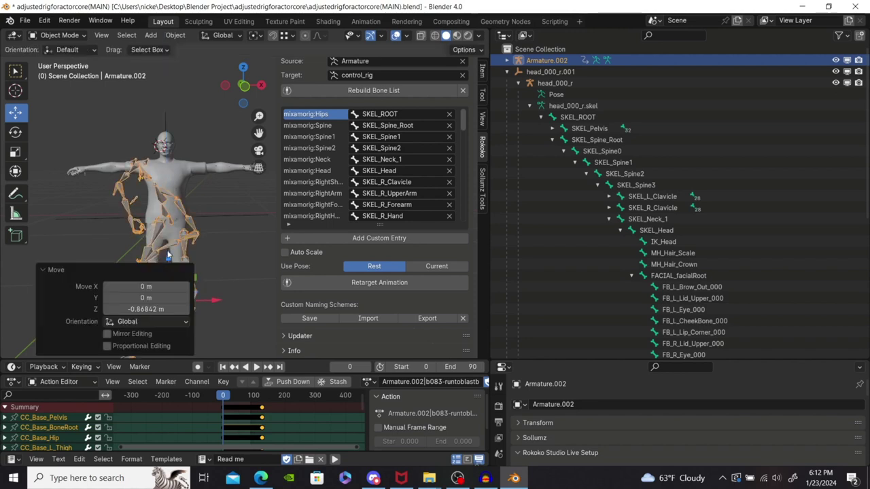
left_click(232, 242)
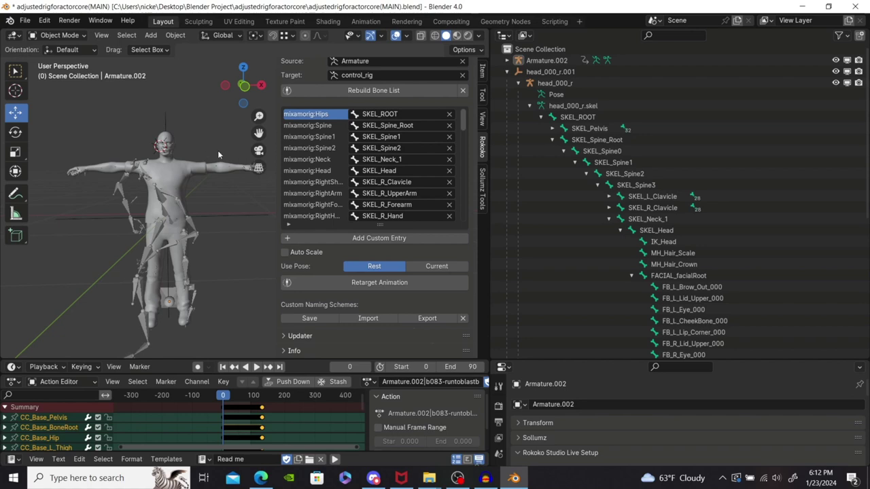
left_click(365, 21)
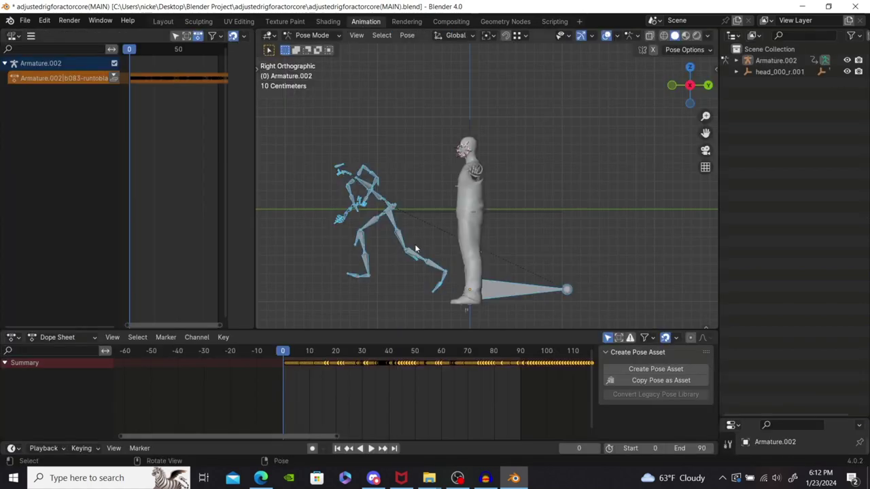
Play the run animation, stop it, and return the timeline to frame 0
left_click(370, 448)
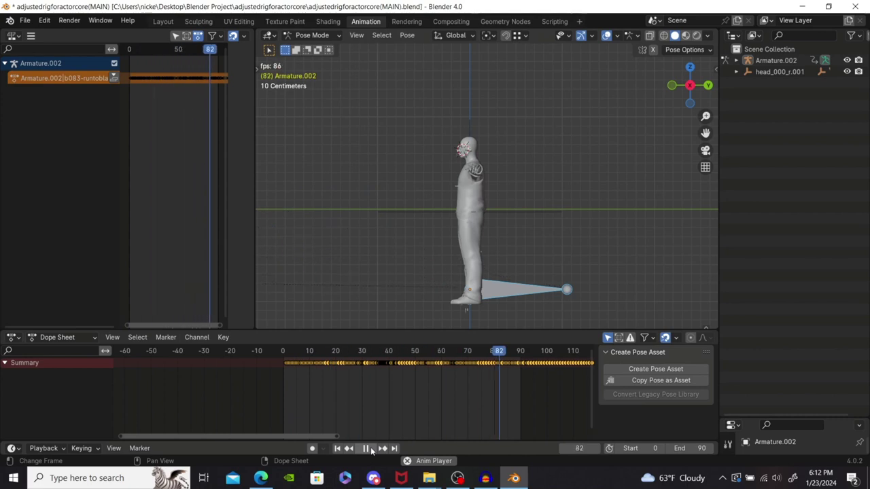
left_click(371, 449)
left_click_drag(387, 350, 254, 364)
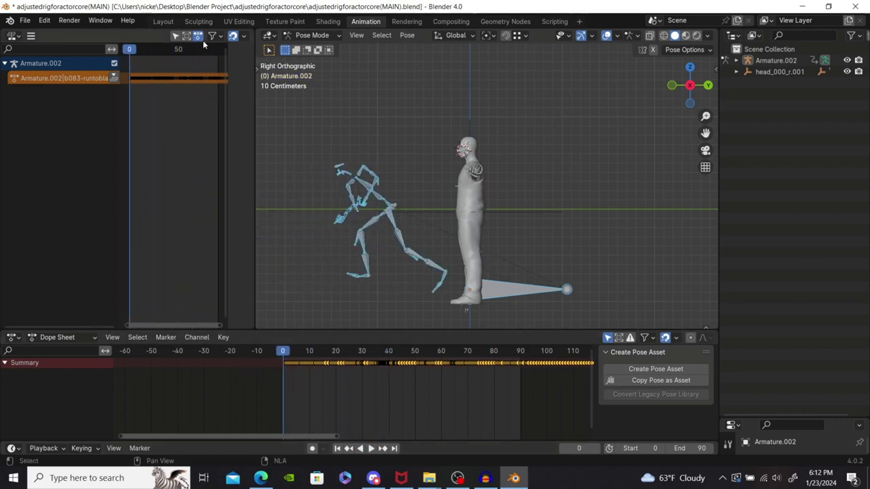
In the Layout workspace, select Armature.002 and lower it further along Z
left_click(163, 21)
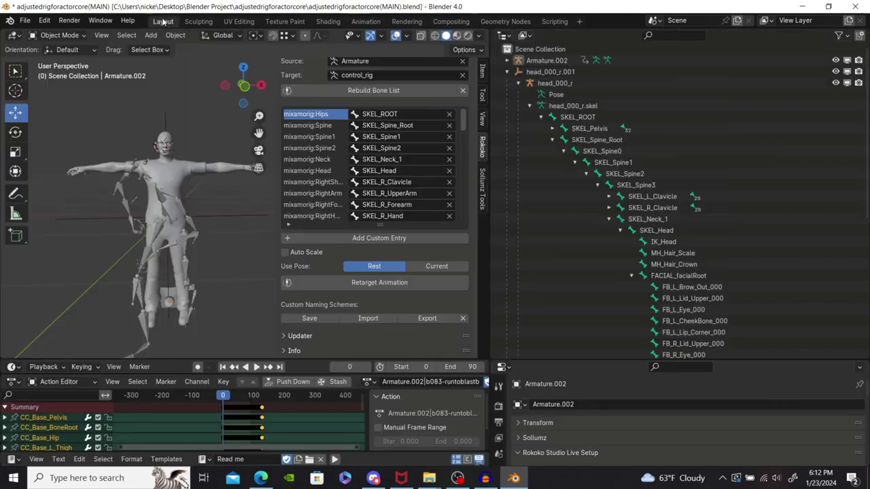
left_click(150, 221)
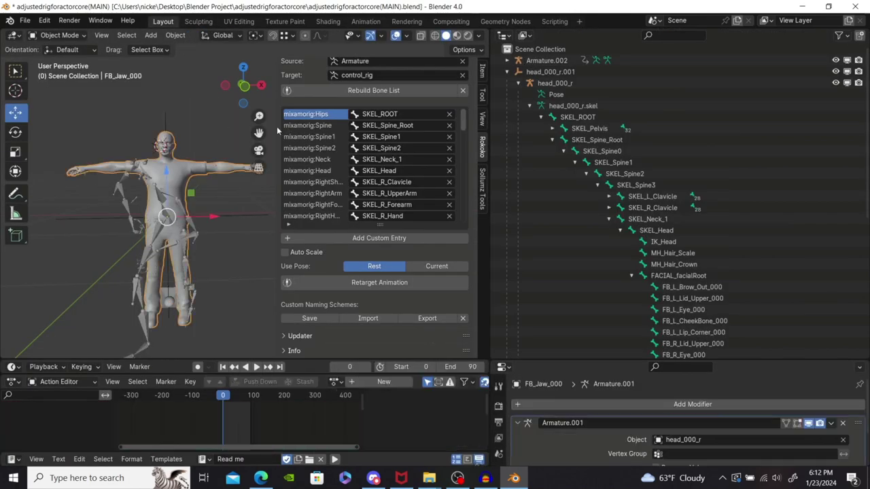
left_click(547, 60)
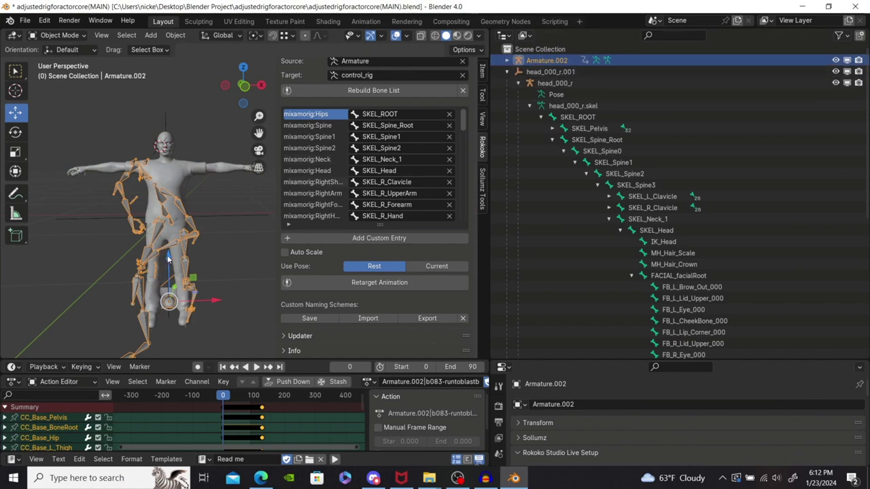
left_click_drag(168, 258, 168, 272)
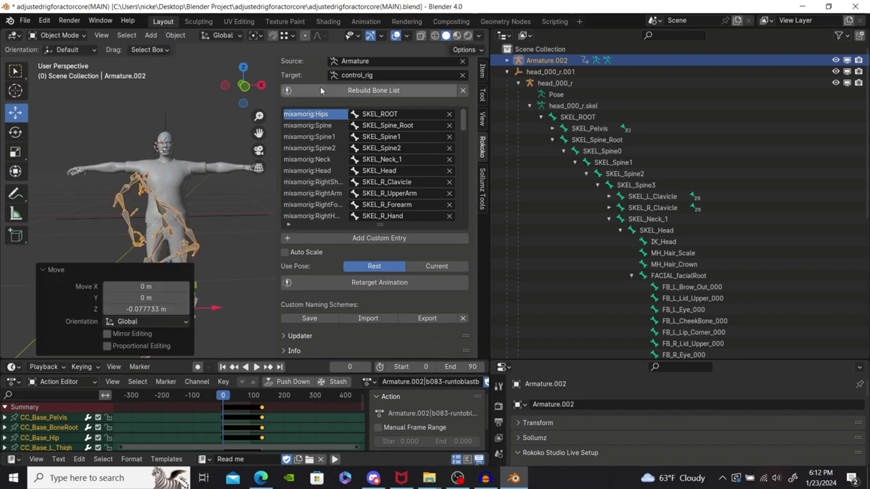
Deselect the armature in Layout and orbit the view to inspect the character's rig
left_click(367, 21)
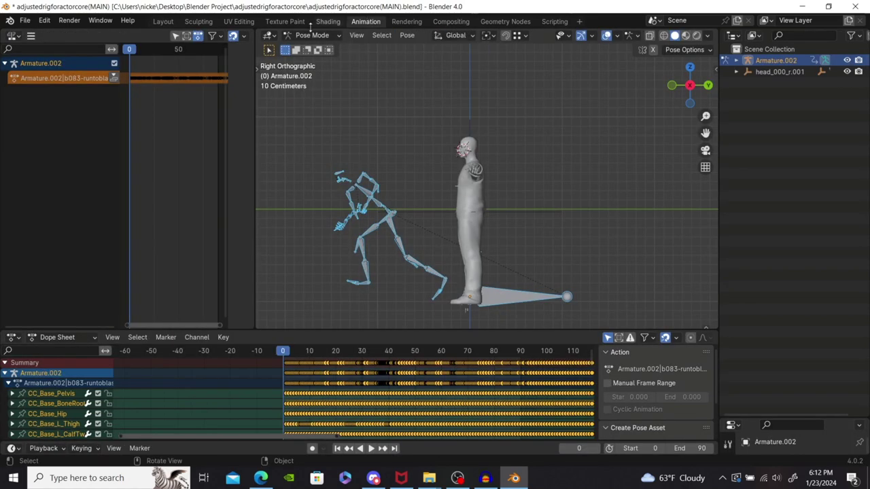
left_click(160, 22)
left_click(211, 99)
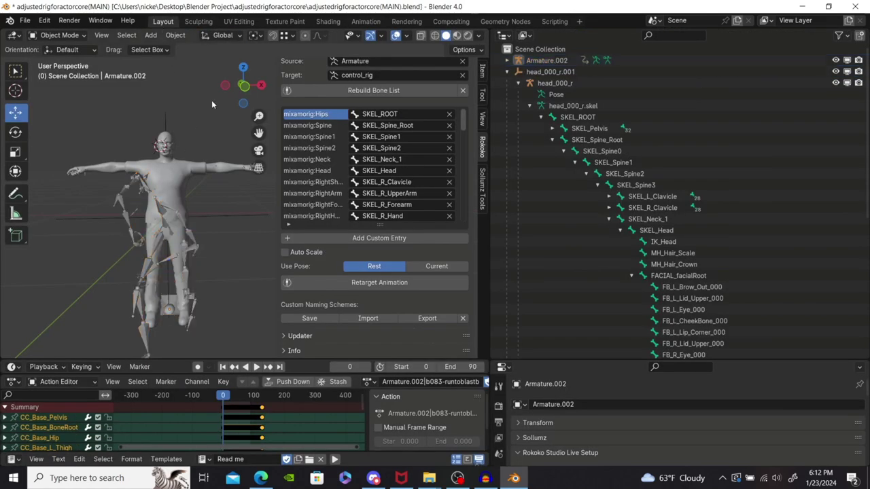
scroll(210, 215, "down", 2)
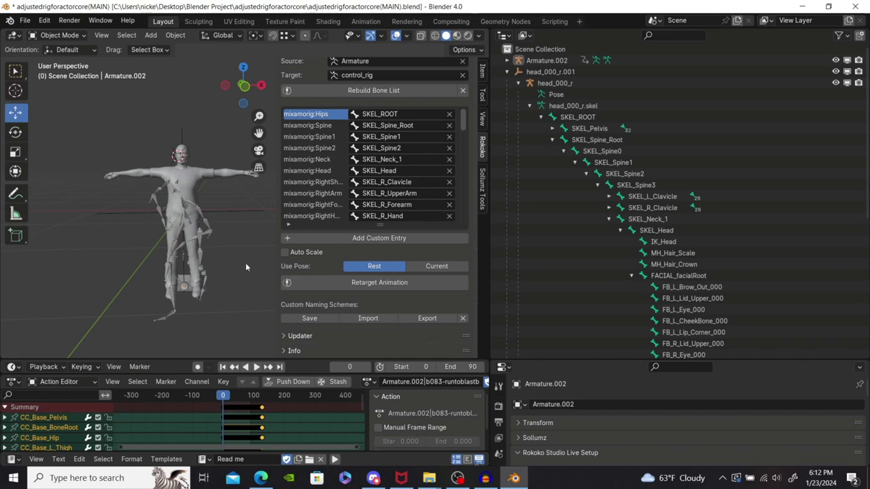
middle_click_drag(229, 219, 230, 199)
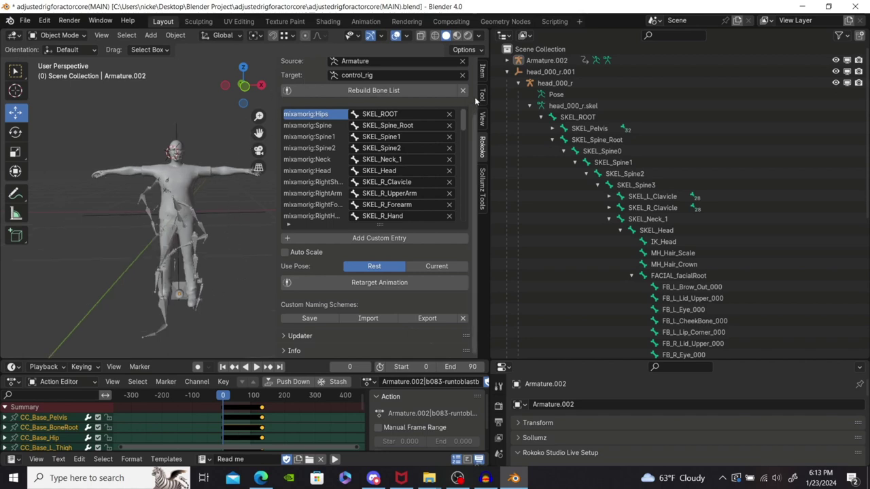
scroll(469, 102, "up", 3)
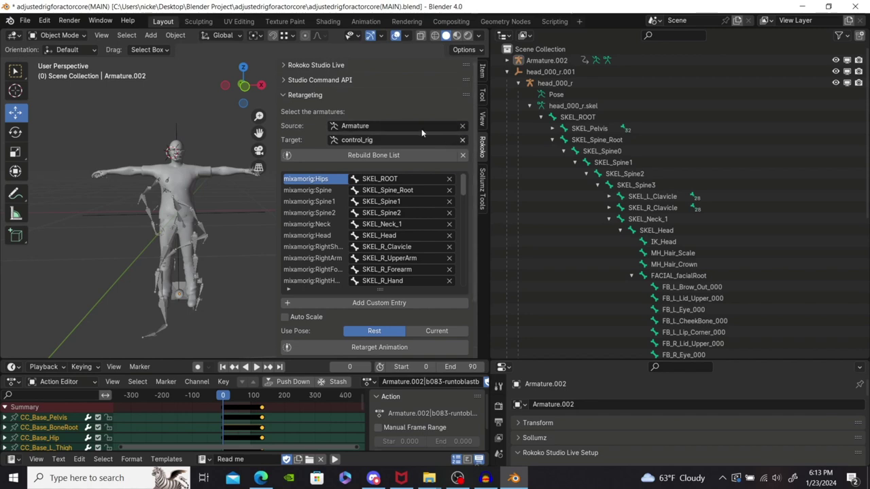
Set Rokoko source to Armature.002 and target to head_000_r, then build the bone list
left_click(359, 127)
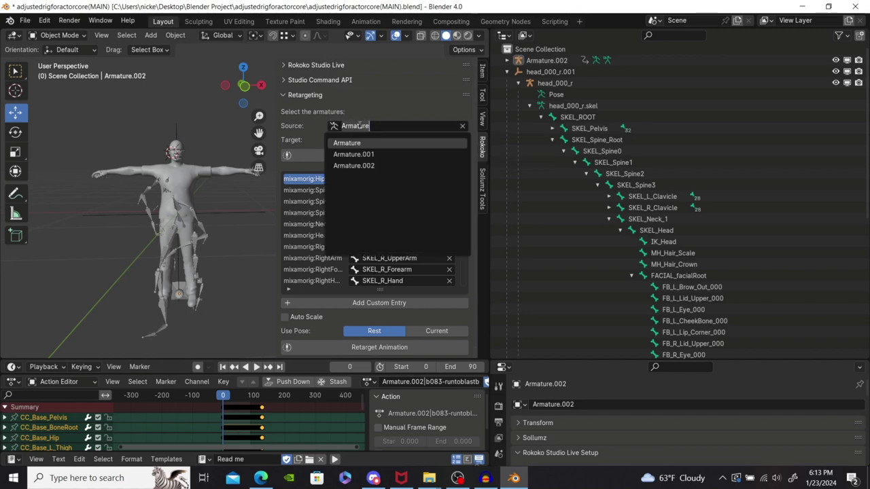
left_click(358, 165)
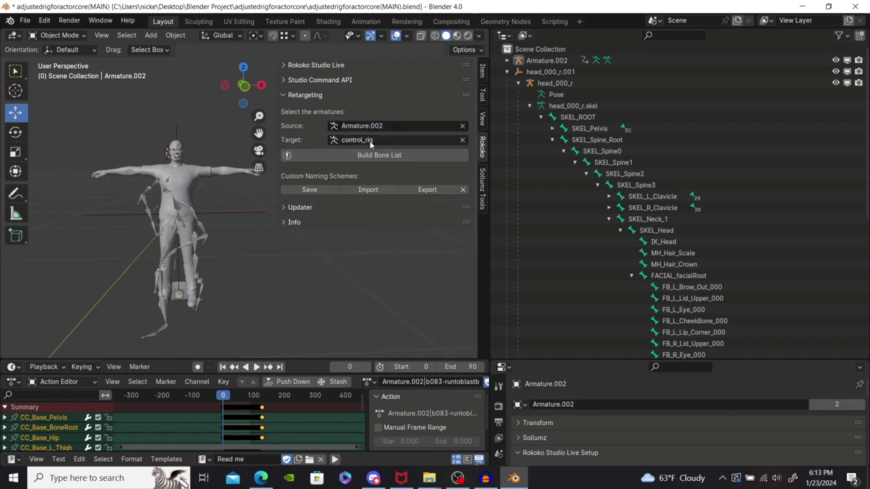
left_click(362, 142)
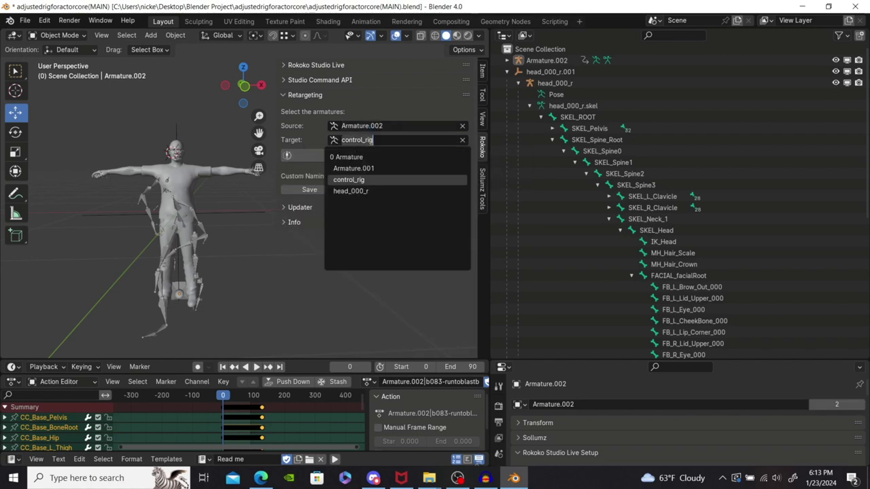
left_click(360, 192)
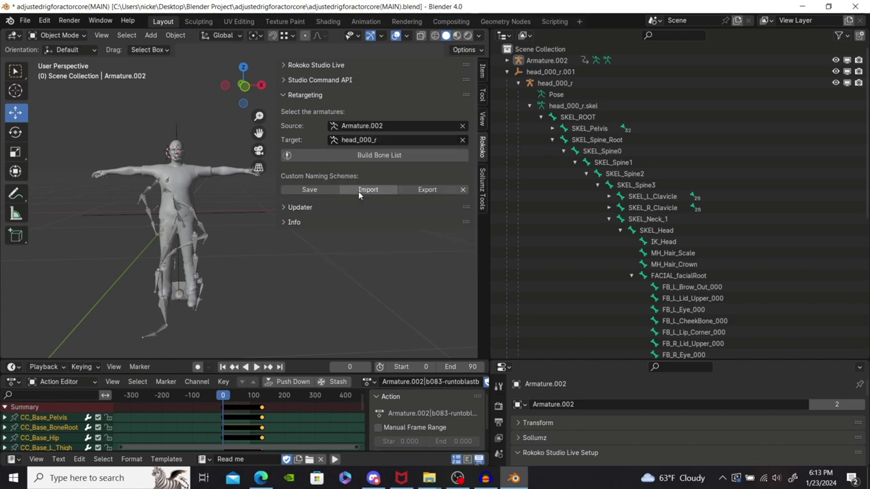
left_click(377, 155)
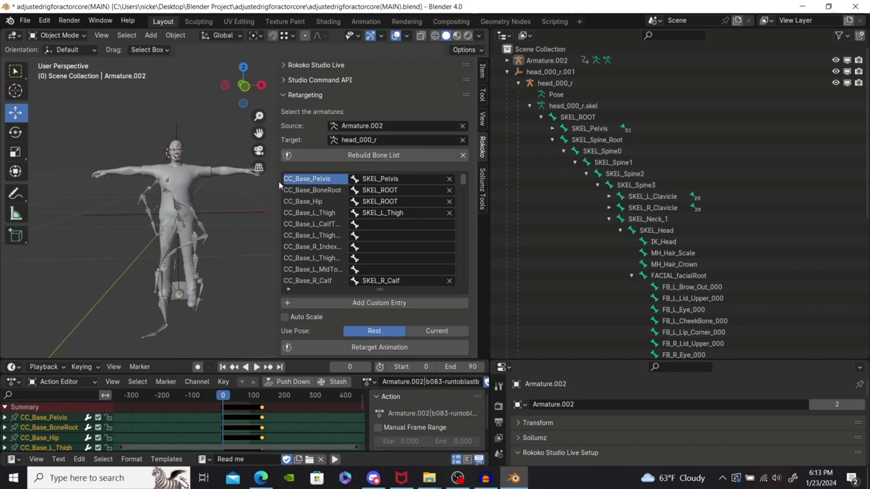
left_click_drag(277, 171, 181, 171)
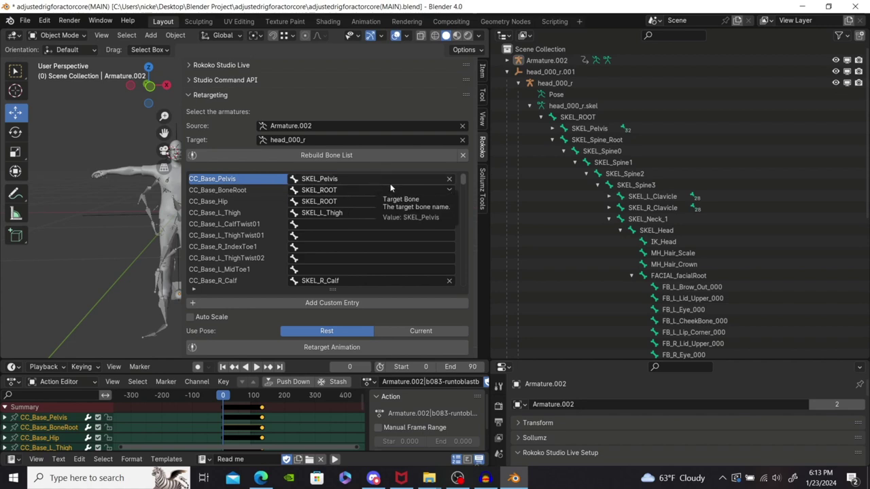
scroll(390, 184, "down", 3)
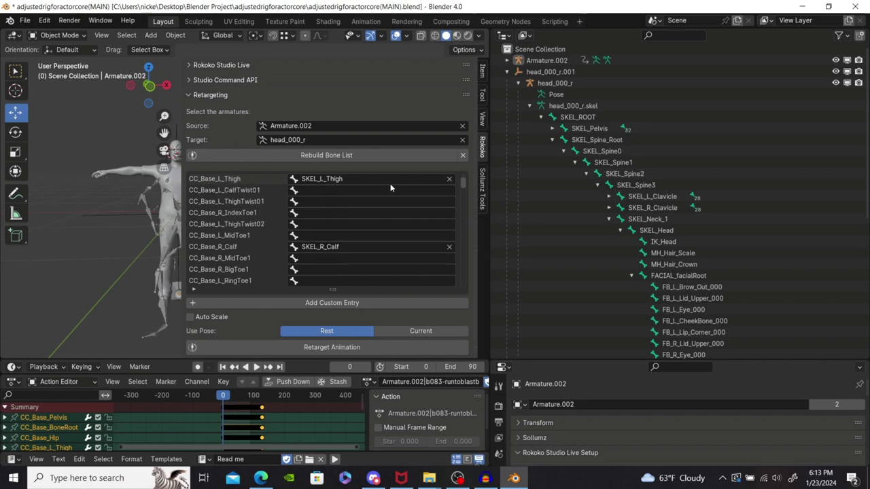
scroll(390, 184, "down", 3)
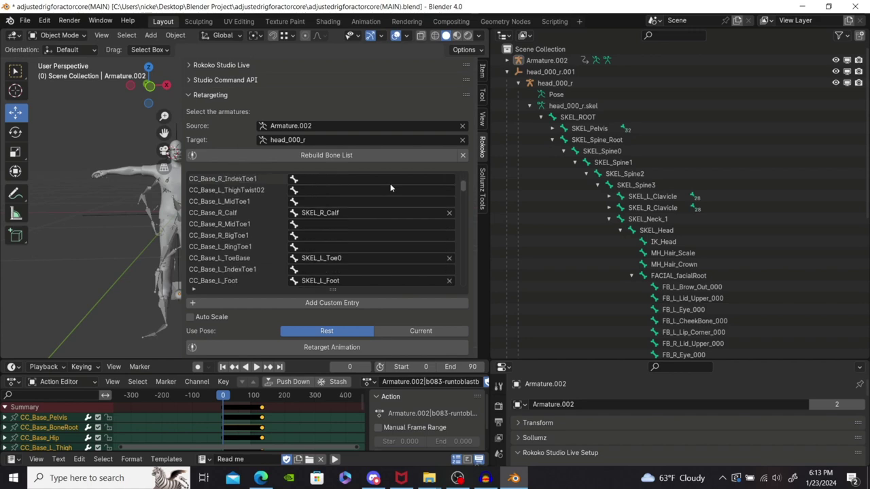
scroll(390, 183, "down", 4)
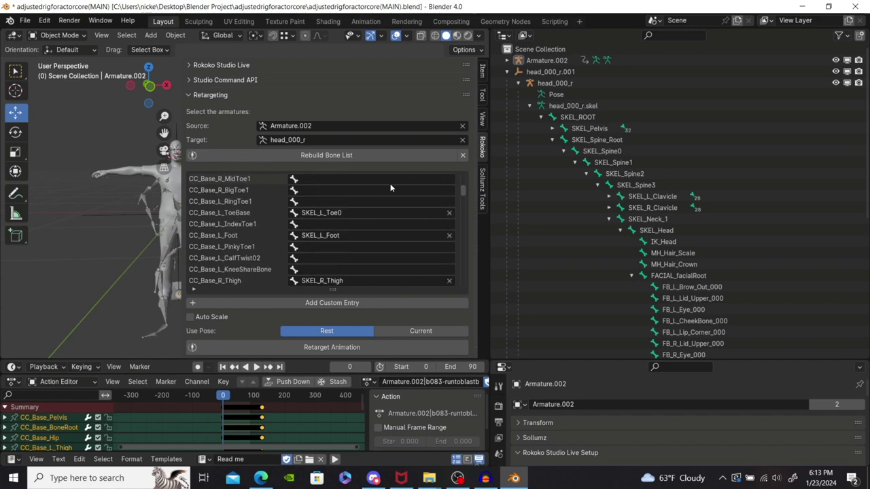
scroll(390, 183, "down", 4)
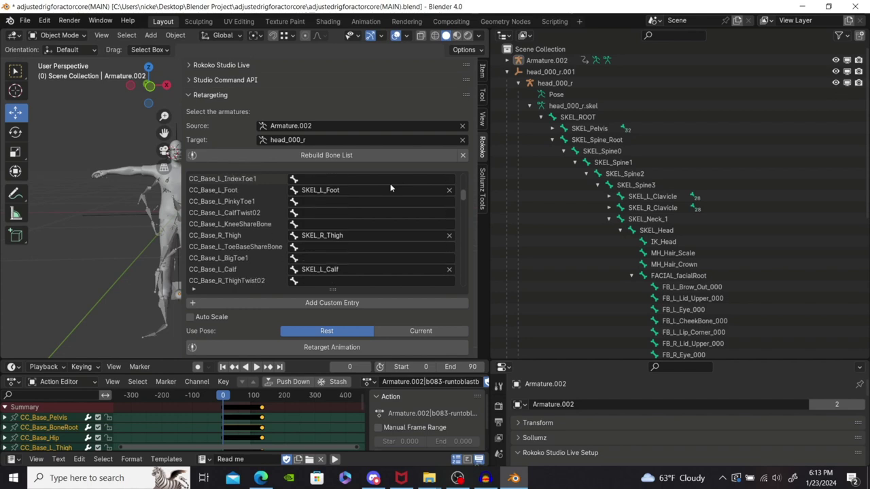
scroll(390, 183, "down", 5)
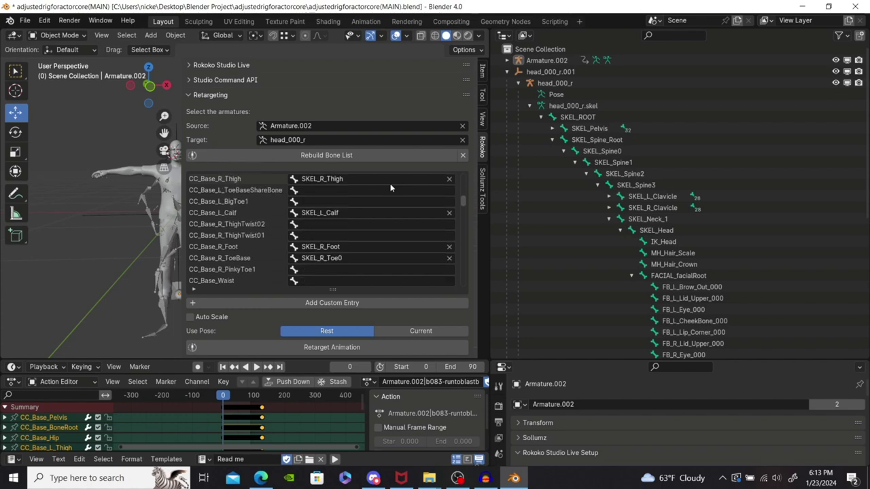
scroll(390, 184, "down", 3)
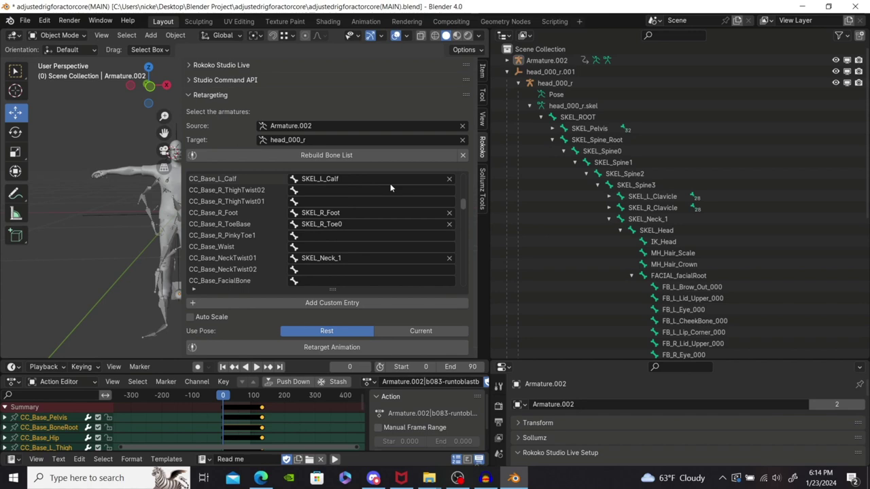
scroll(390, 183, "down", 3)
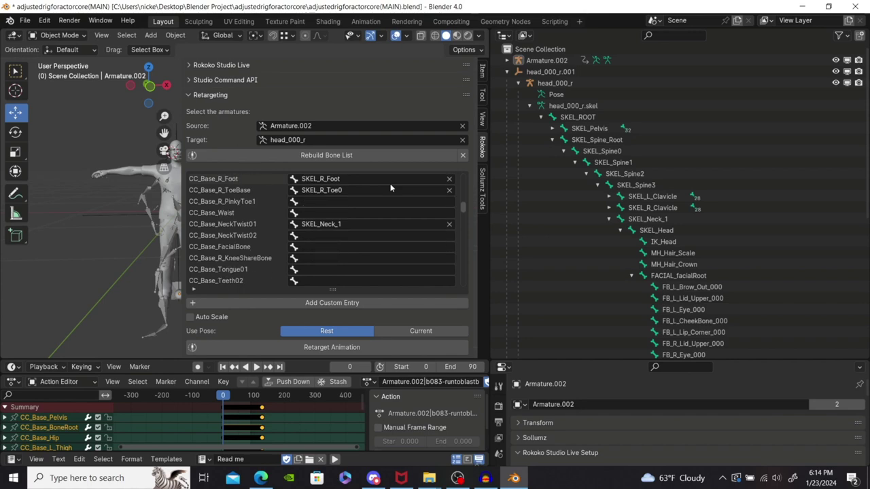
scroll(390, 183, "down", 4)
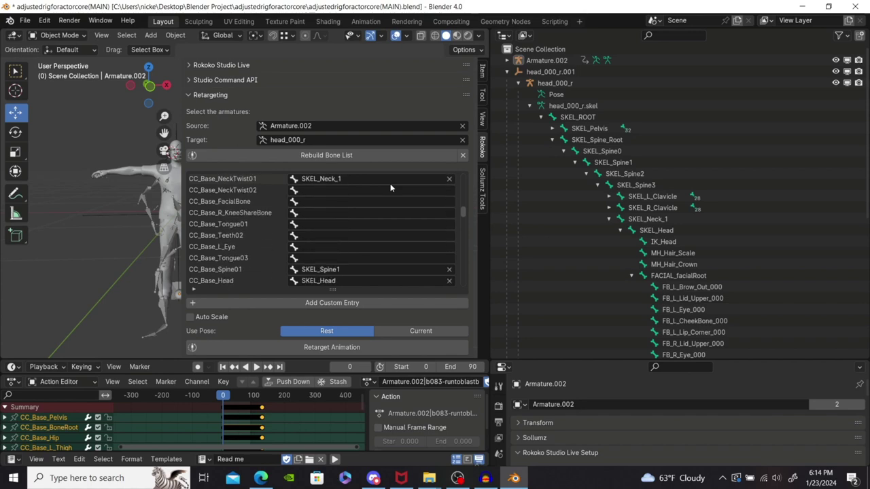
scroll(390, 183, "down", 4)
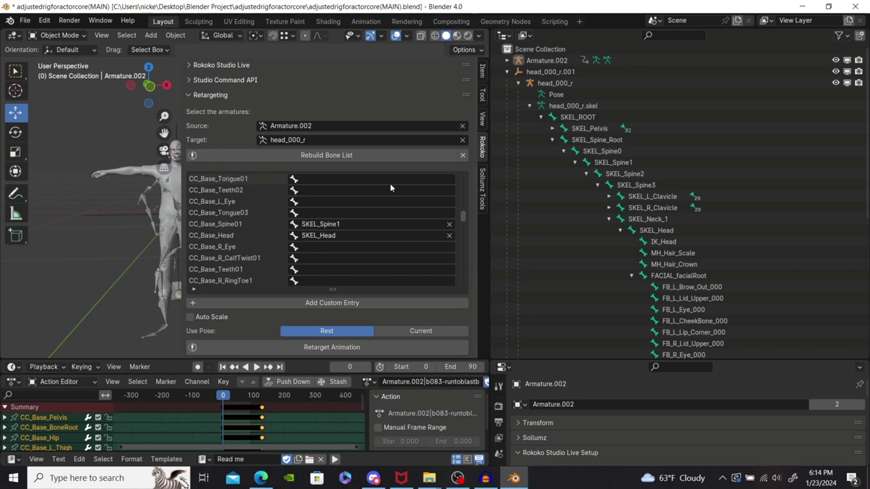
scroll(389, 184, "down", 5)
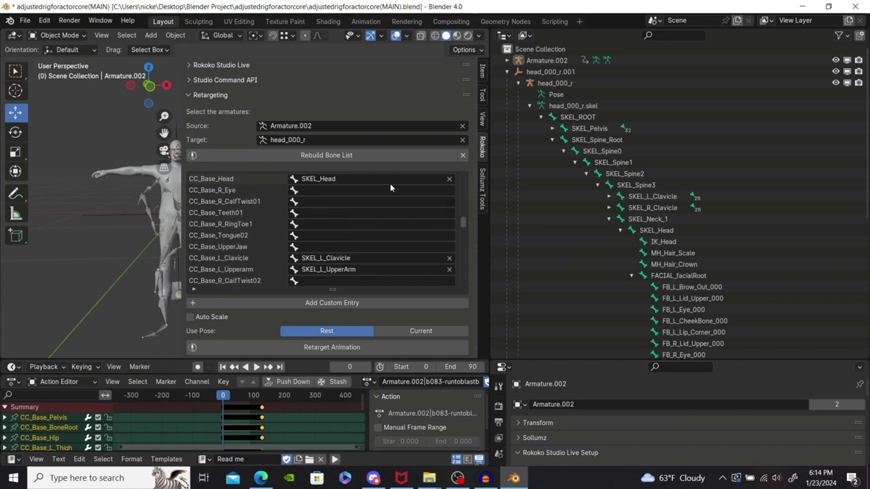
scroll(390, 183, "down", 3)
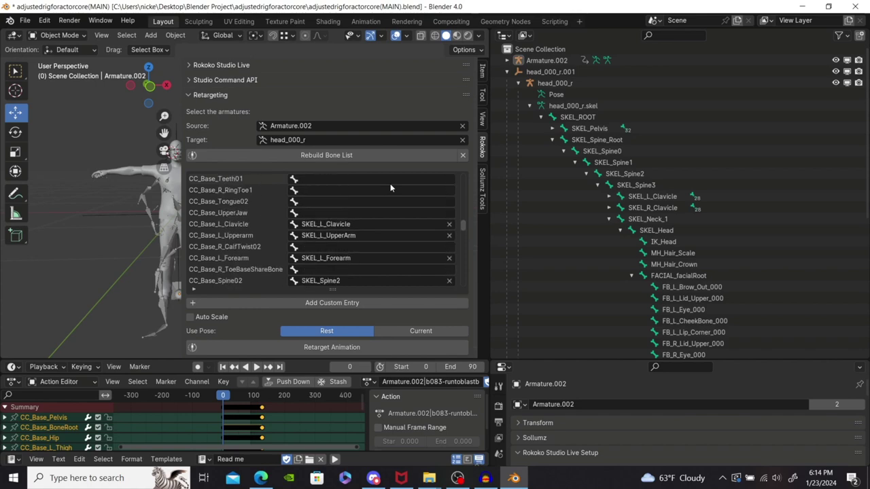
scroll(390, 184, "down", 5)
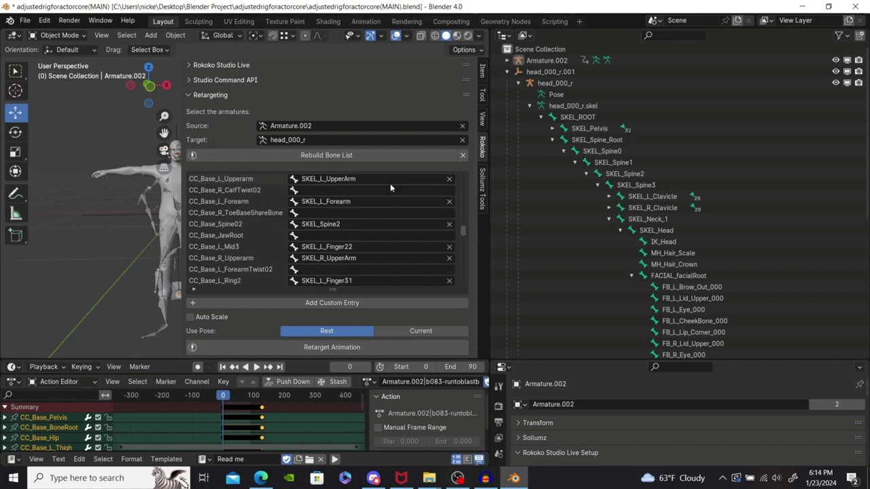
scroll(390, 183, "down", 2)
scroll(389, 184, "down", 4)
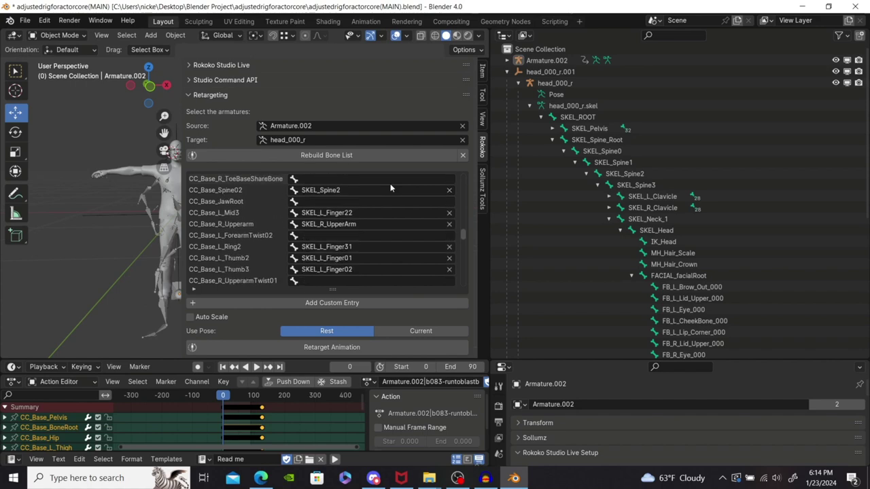
scroll(390, 187, "down", 1)
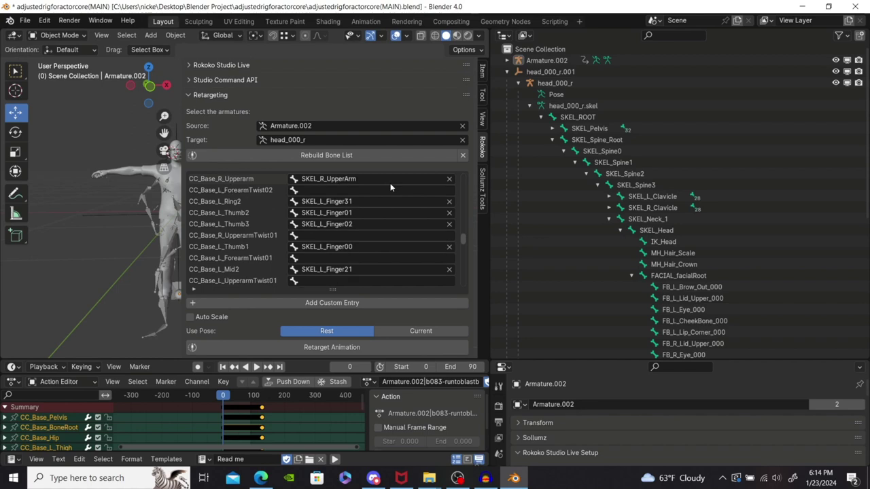
scroll(390, 187, "down", 4)
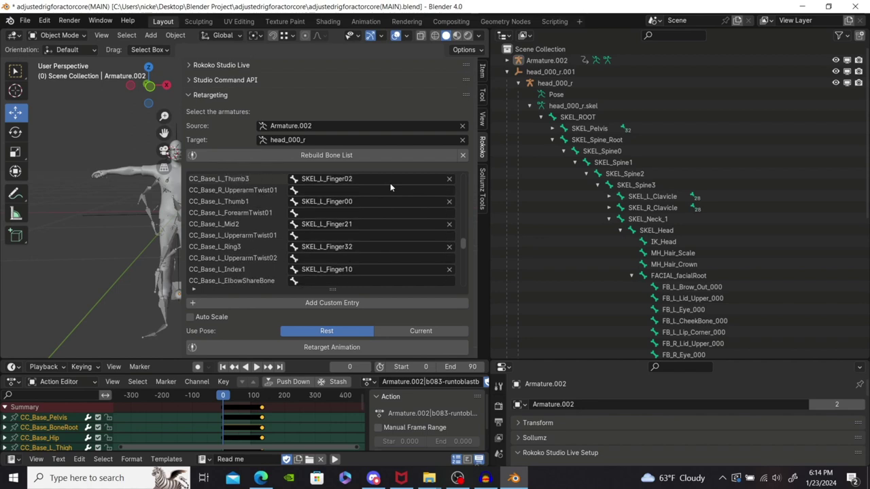
scroll(390, 187, "down", 4)
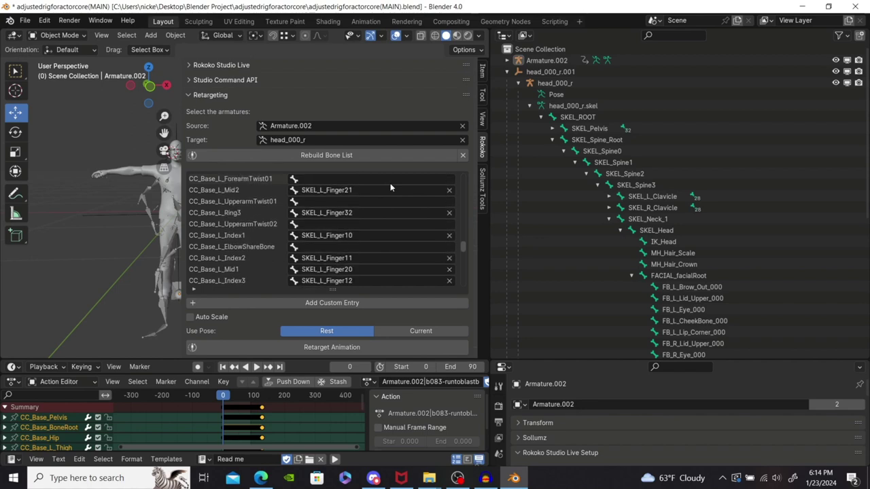
scroll(390, 188, "down", 4)
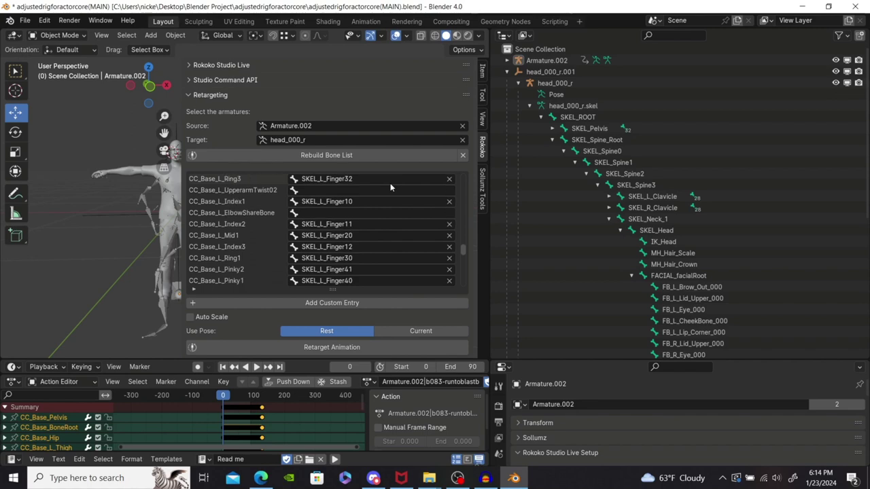
scroll(390, 183, "down", 4)
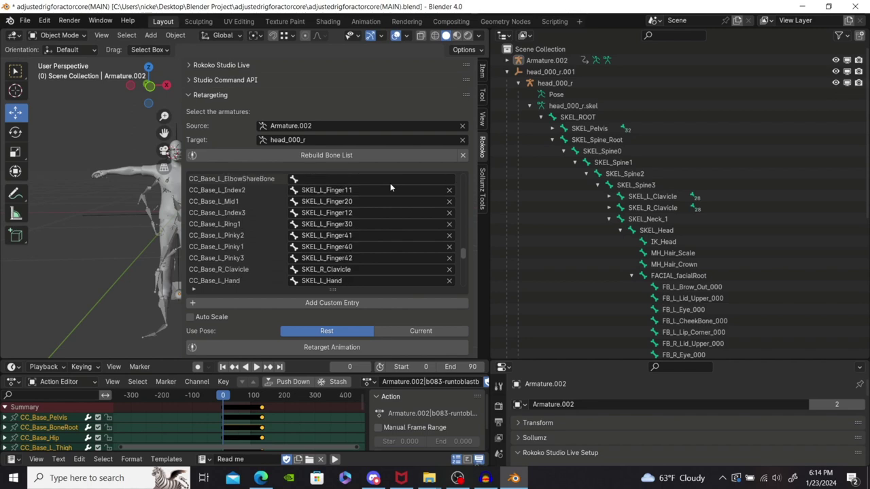
scroll(390, 183, "down", 3)
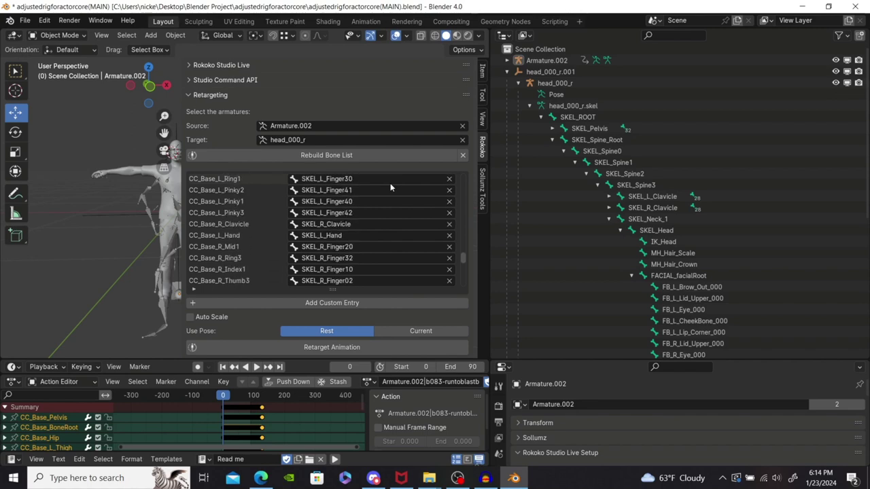
scroll(390, 187, "down", 2)
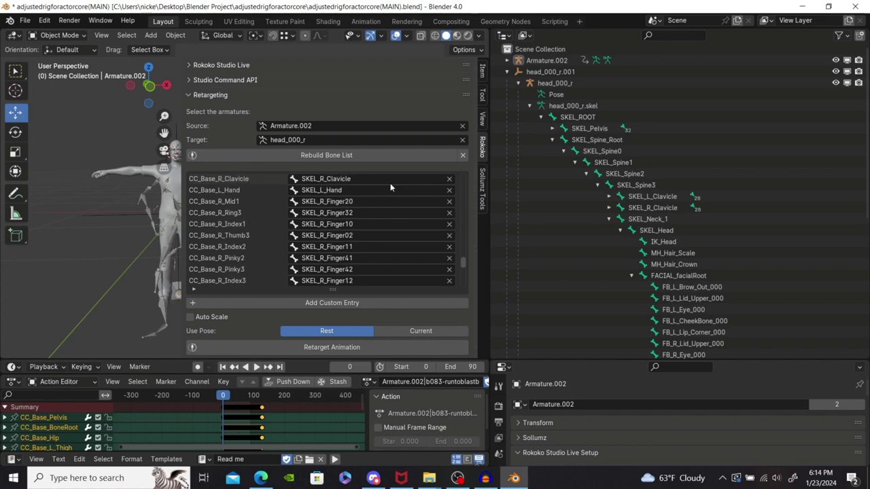
scroll(390, 188, "down", 2)
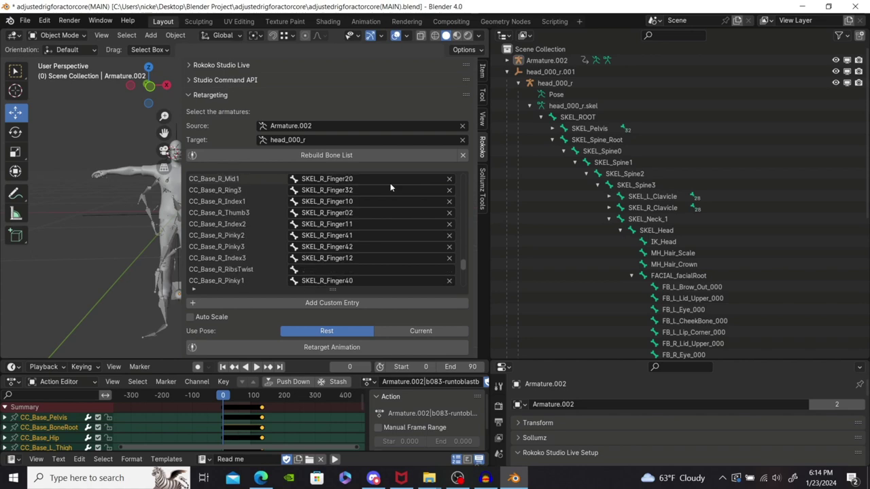
scroll(390, 187, "down", 1)
scroll(390, 187, "down", 1)
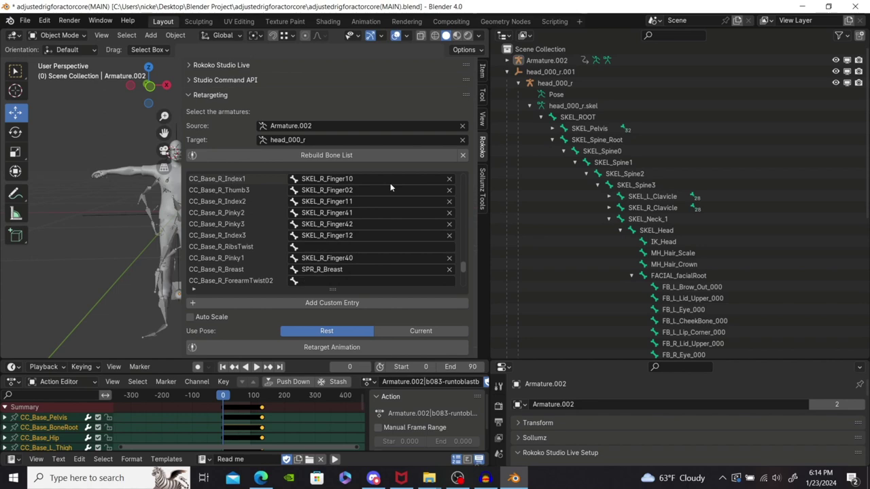
scroll(390, 188, "down", 1)
scroll(390, 187, "down", 3)
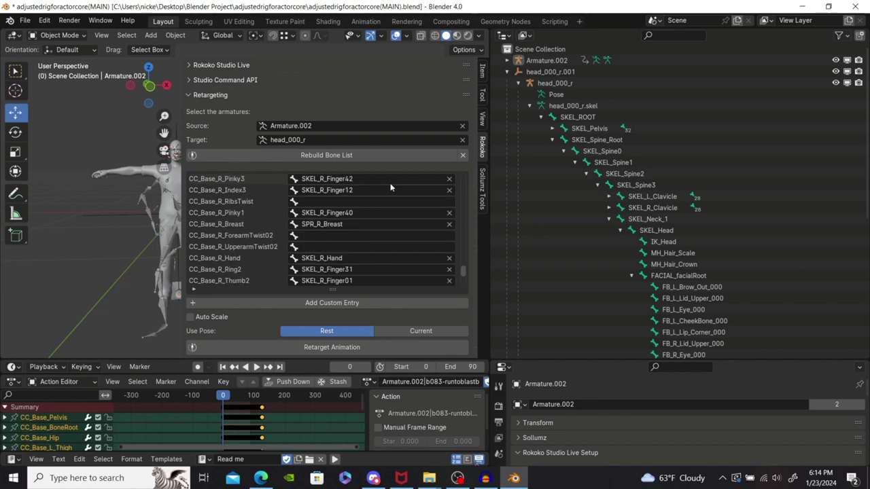
scroll(390, 187, "down", 4)
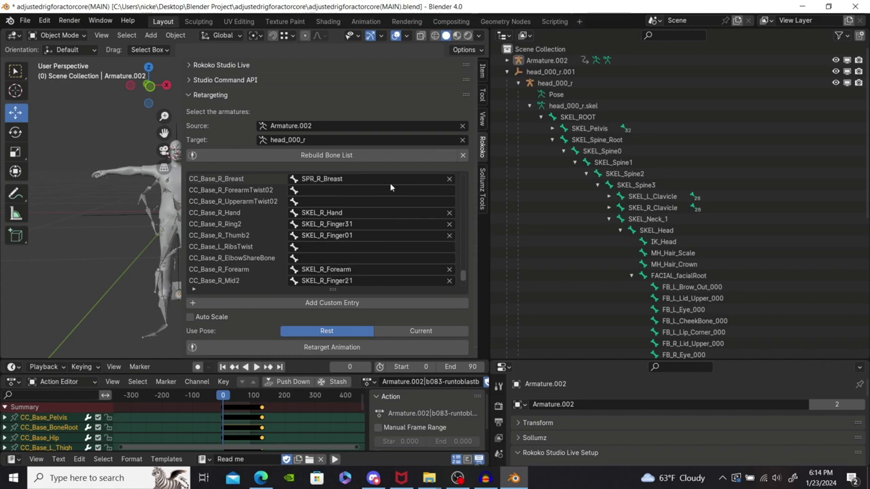
scroll(390, 182, "down", 4)
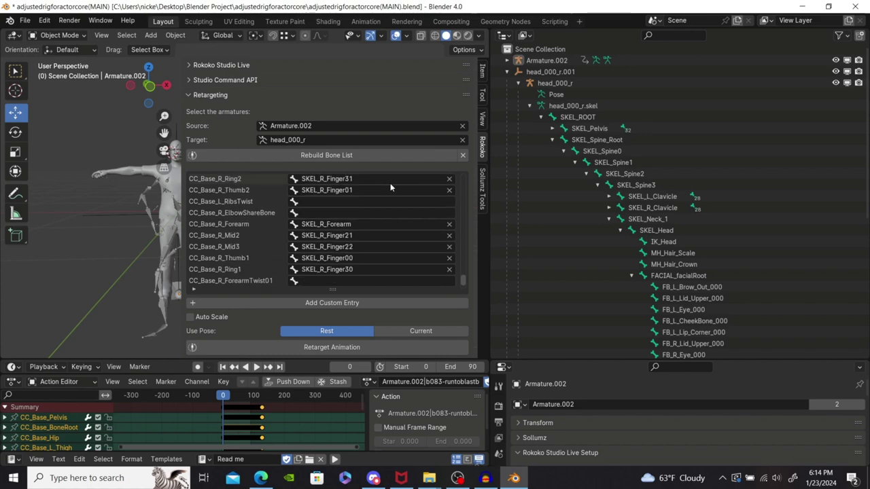
scroll(390, 183, "down", 1)
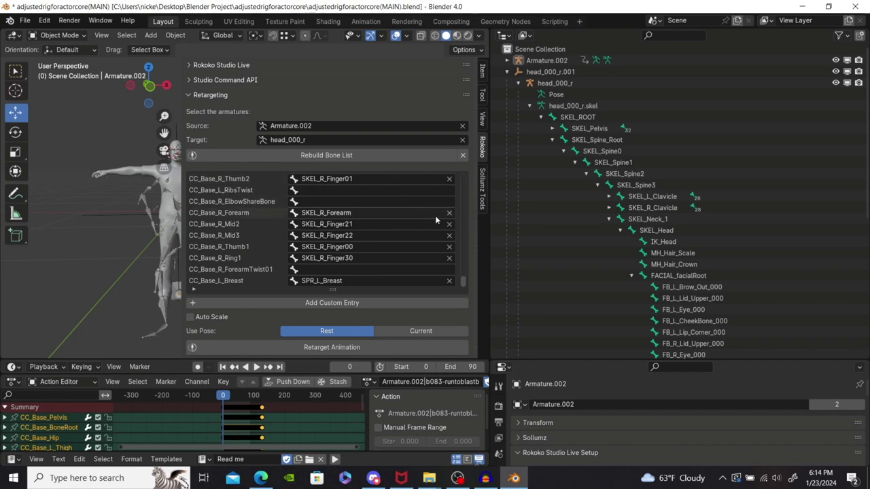
left_click_drag(463, 279, 459, 163)
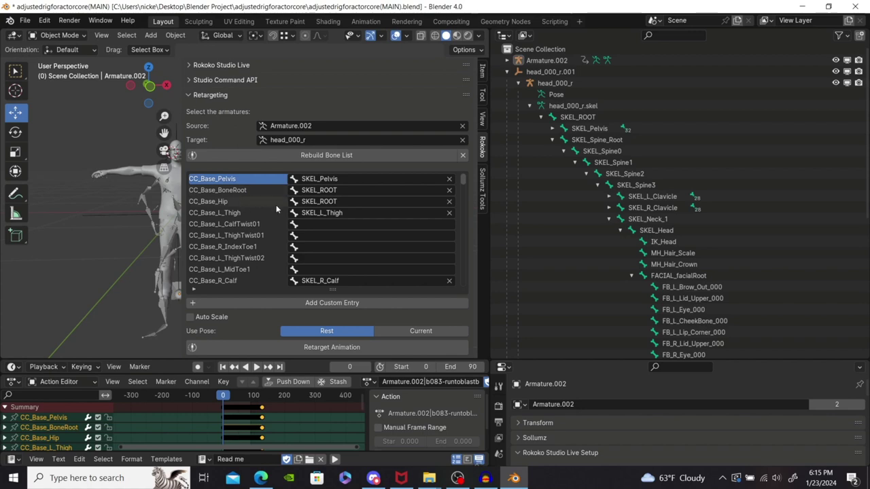
Clear SKEL_ROOT from CC_Base_Hip and retarget the run animation onto head_000_r
left_click(449, 202)
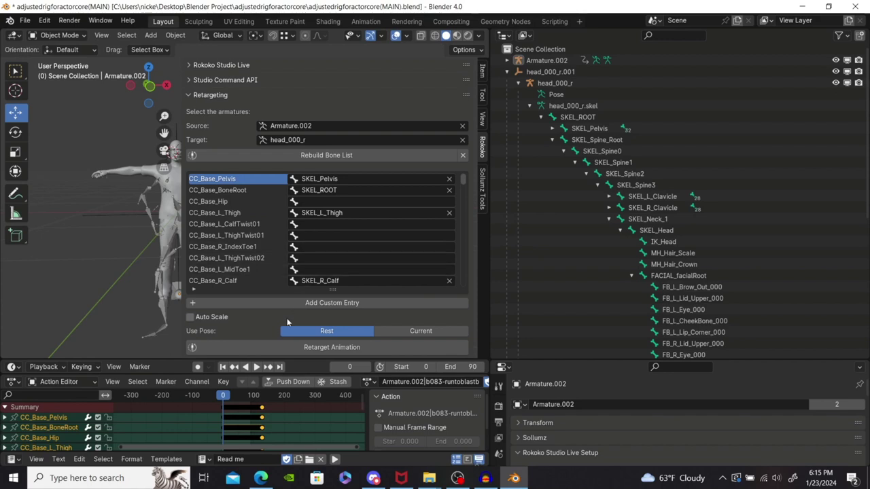
left_click(317, 349)
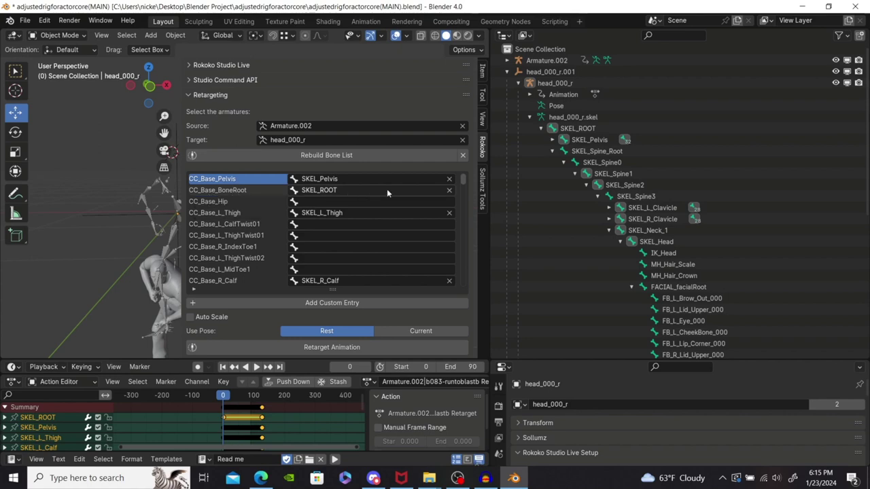
Remap SKEL_ROOT from CC_Base_BoneRoot to CC_Base_Hip and retarget the animation again
left_click(449, 190)
left_click(309, 201)
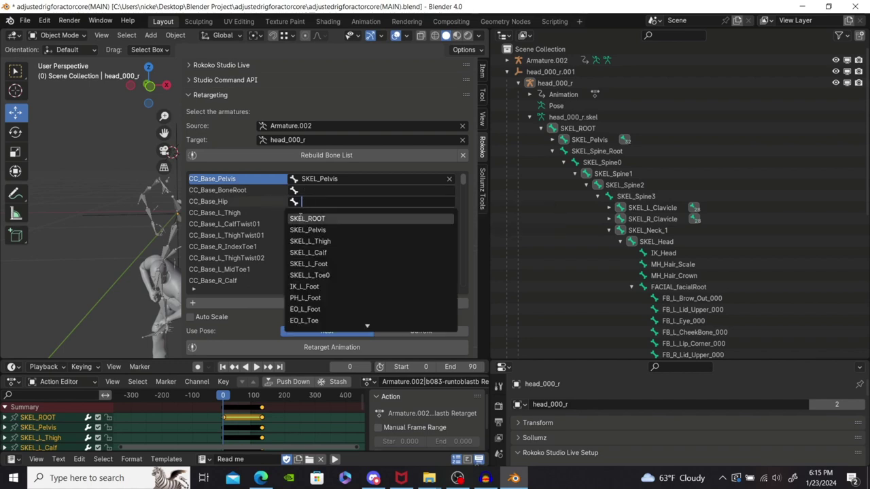
left_click(306, 218)
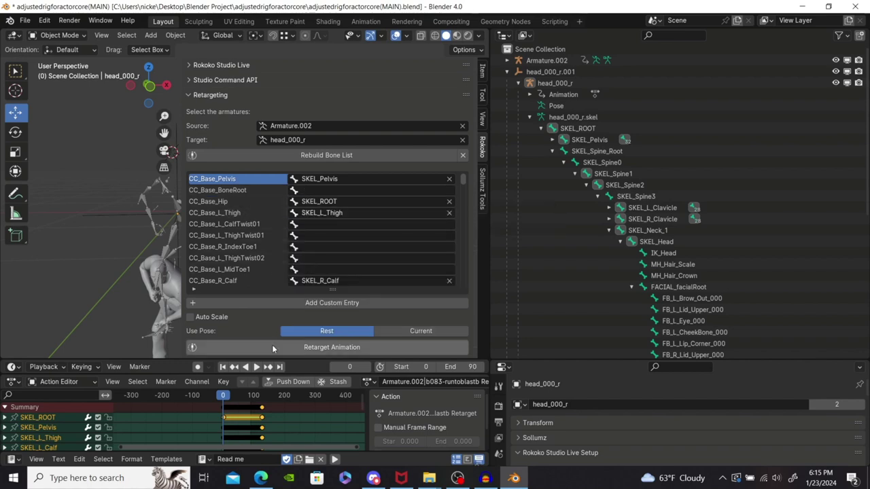
left_click(271, 347)
Play the retargeted run animation and stop at frame 78 to inspect the pose
left_click_drag(164, 133, 140, 157)
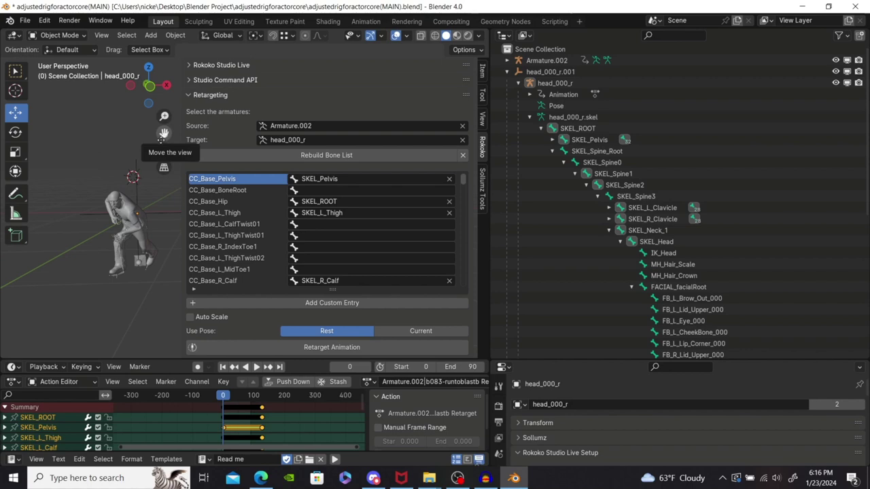
left_click(256, 367)
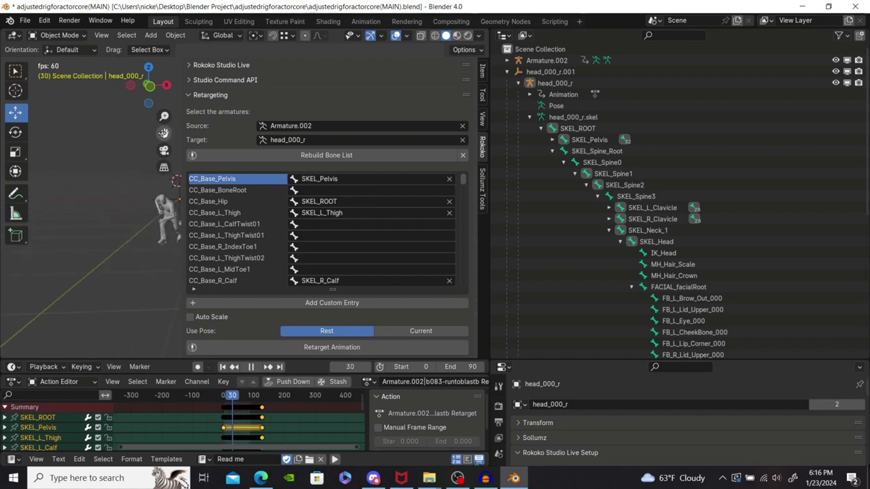
left_click(250, 367)
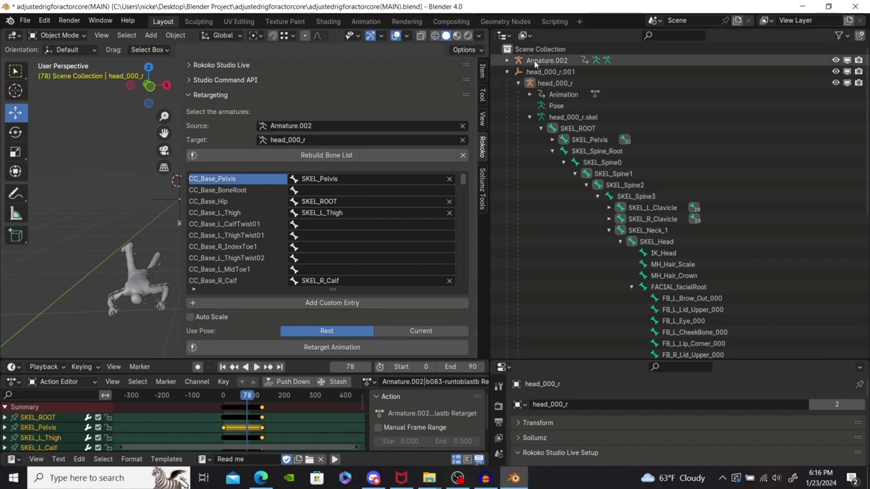
Delete Armature.002 together with its whole hierarchy
right_click(535, 63)
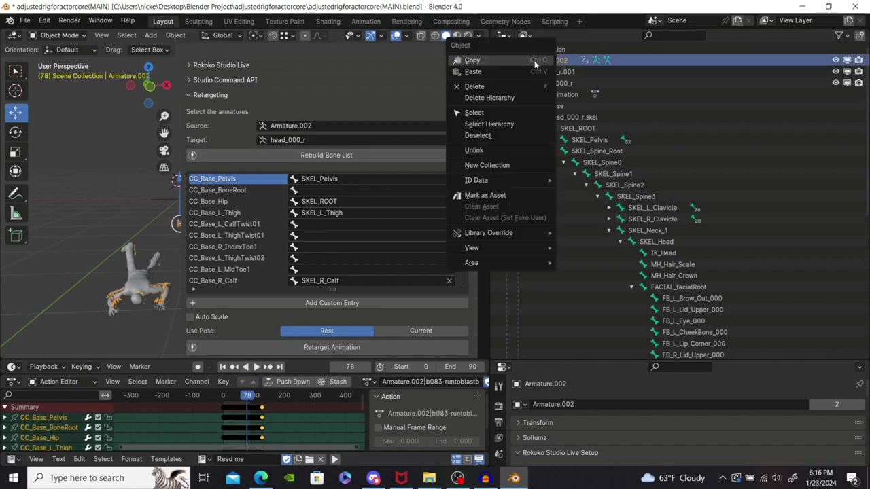
left_click(502, 99)
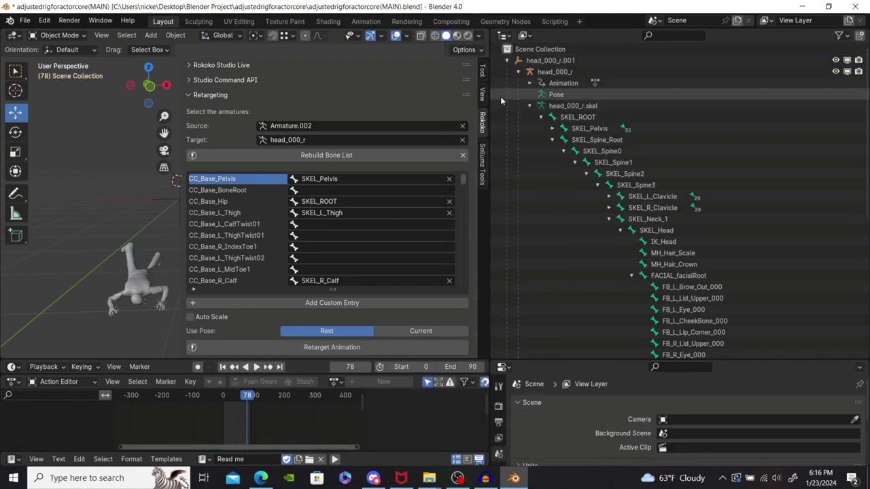
scroll(144, 155, "up", 4)
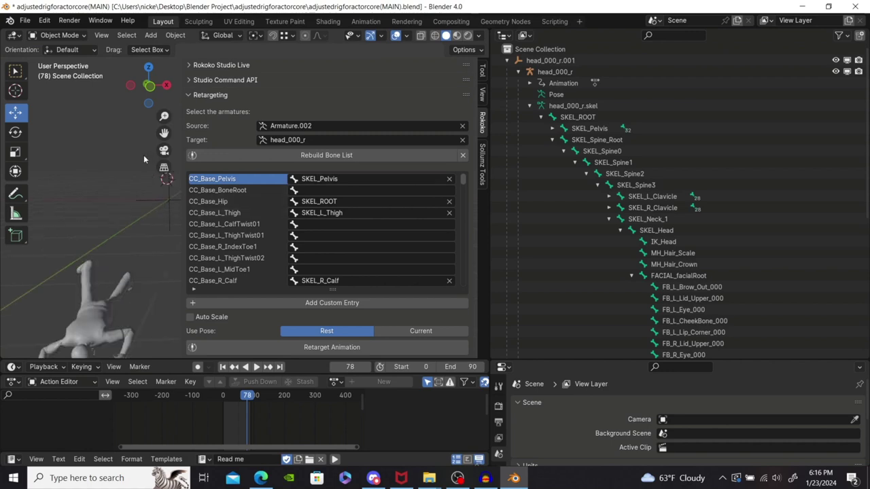
scroll(153, 272, "down", 4)
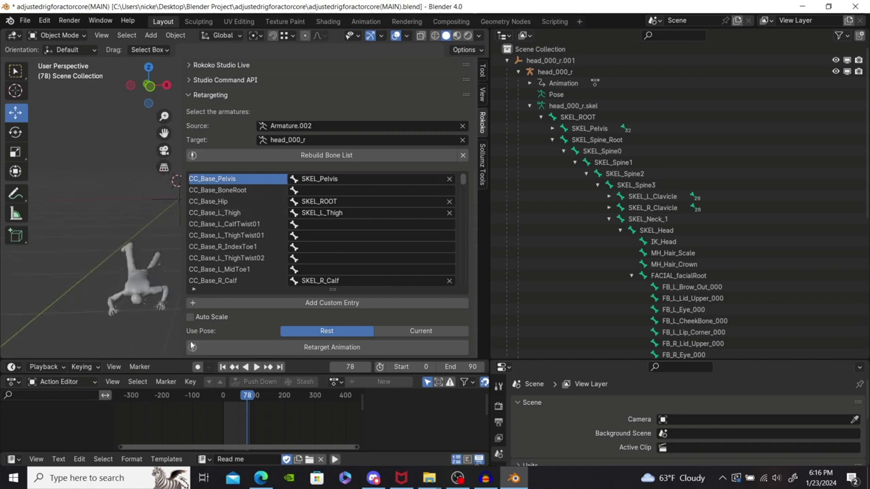
Scrub and play the retargeted run, finding that it continues to frame 112, past the 90-frame end
left_click_drag(247, 397, 222, 397)
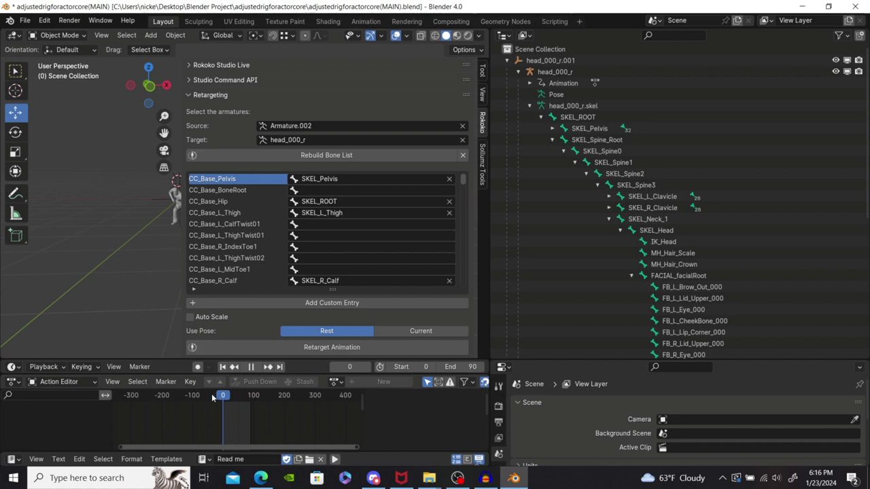
left_click_drag(160, 135, 136, 141)
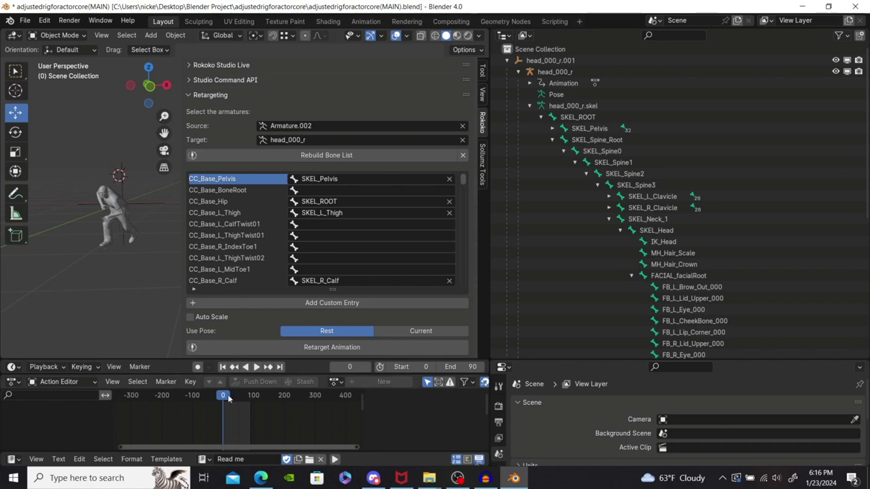
left_click_drag(223, 399, 239, 398)
key("space")
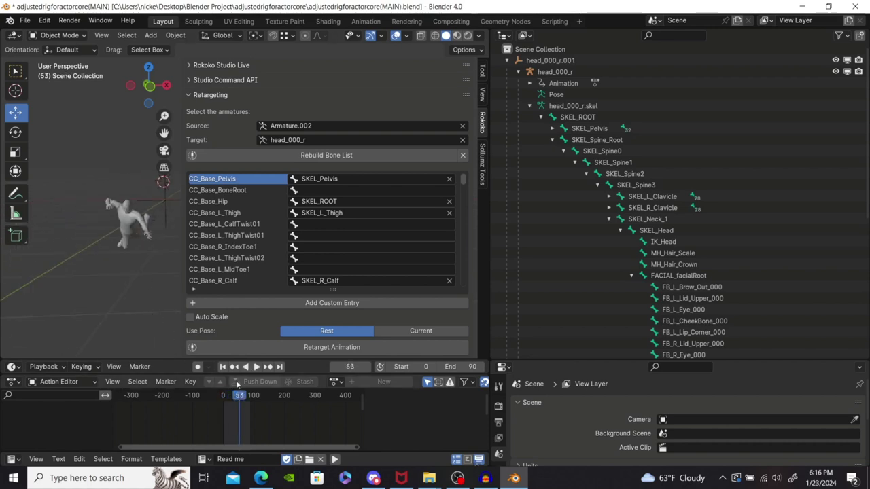
left_click_drag(248, 401, 257, 404)
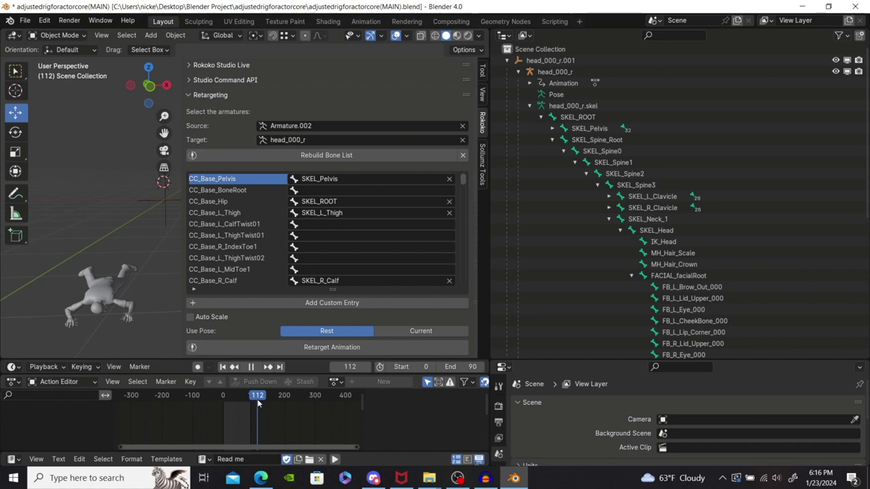
key("space")
left_click(450, 367)
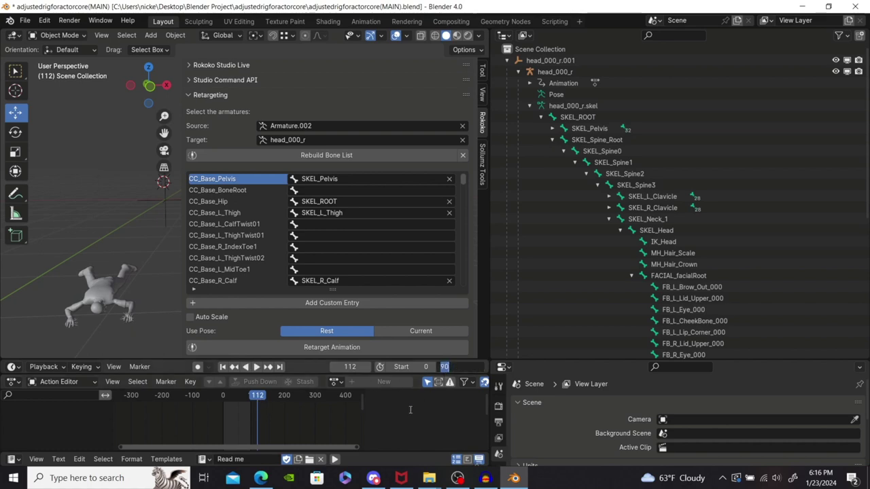
Change the scene end frame from 90 to 112
key("Return")
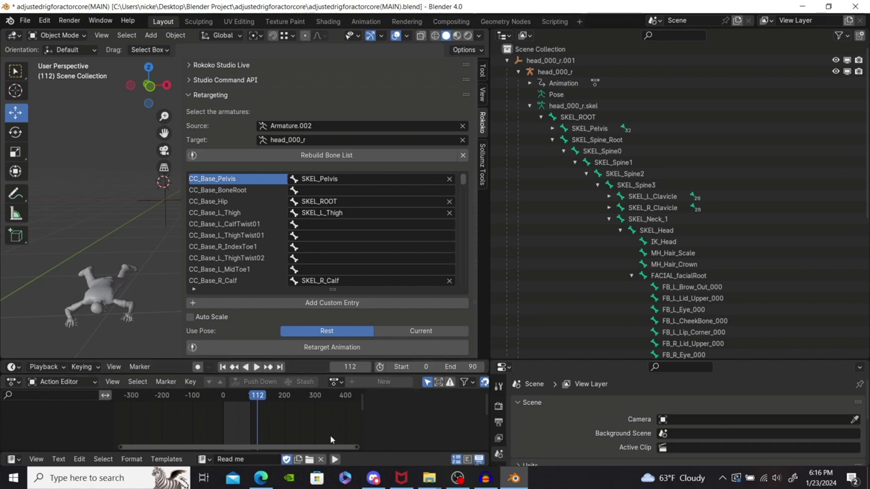
left_click(457, 367)
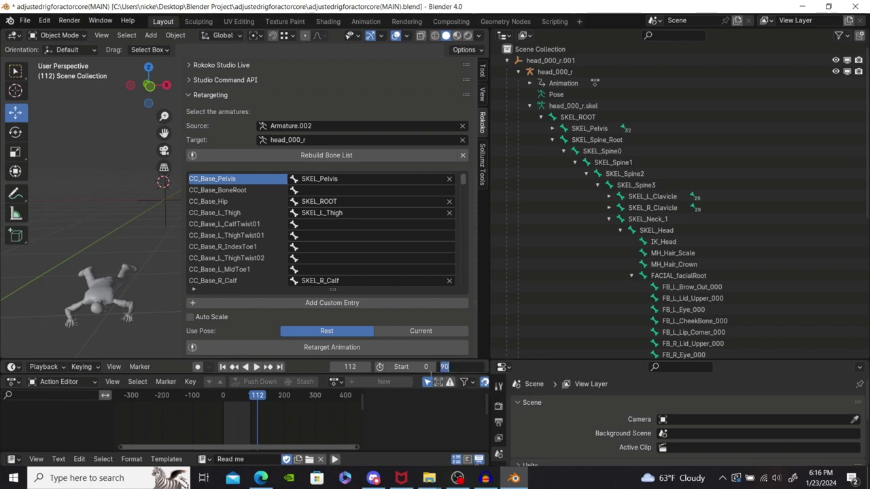
type("112")
key("Return")
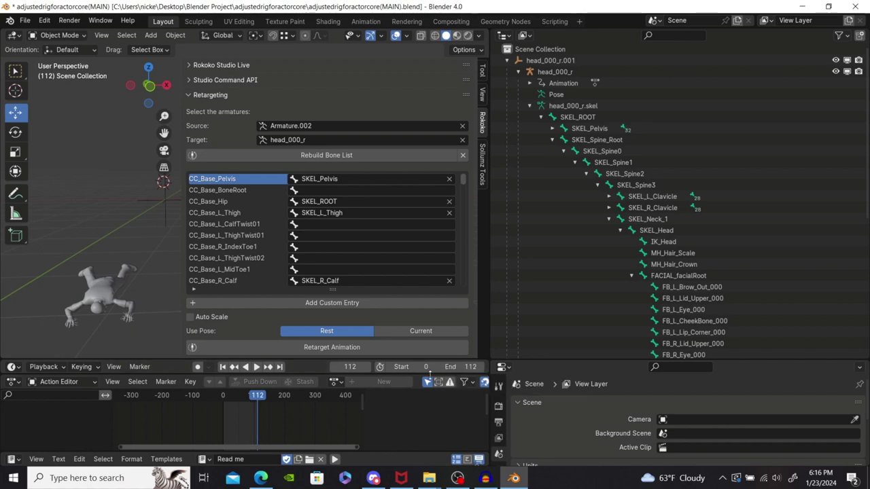
Replay the run, rewind it to frame 0, and box-select the character's skeleton
key("space")
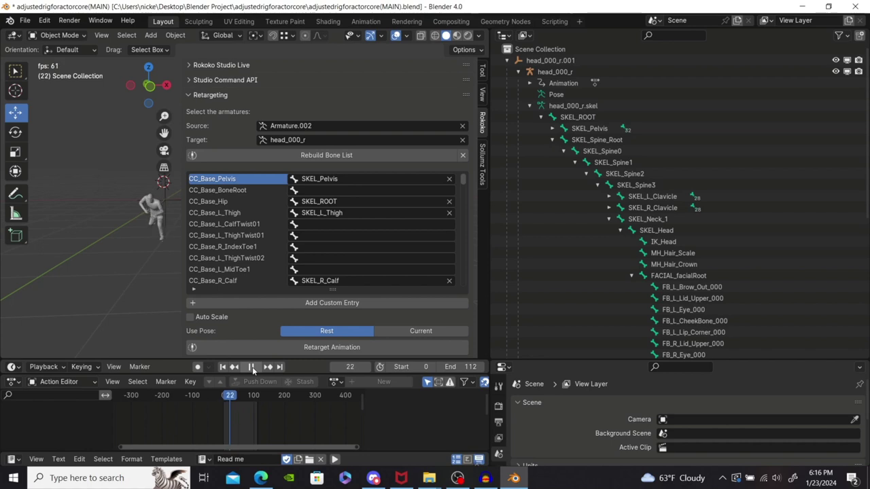
key("Escape")
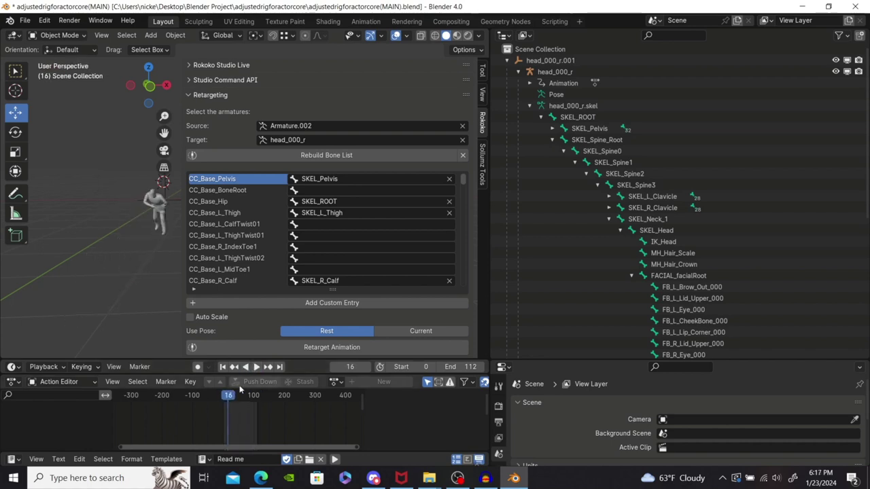
scroll(81, 240, "up", 2)
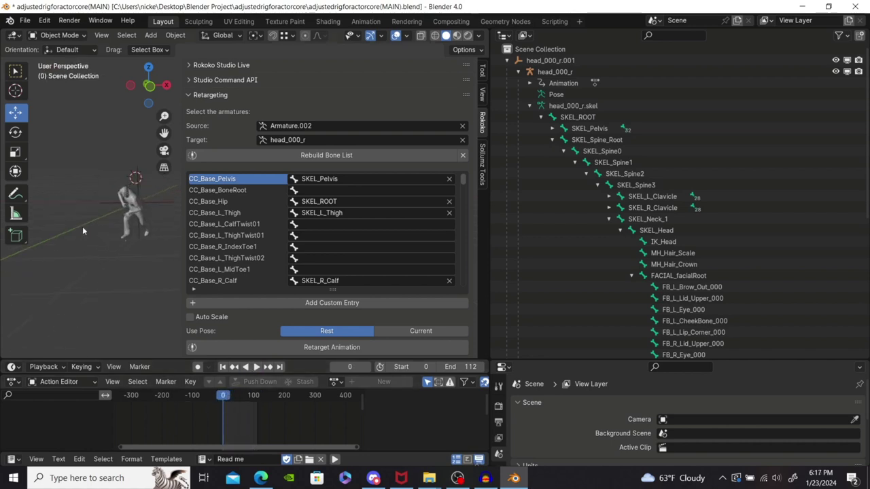
left_click_drag(65, 112, 196, 301)
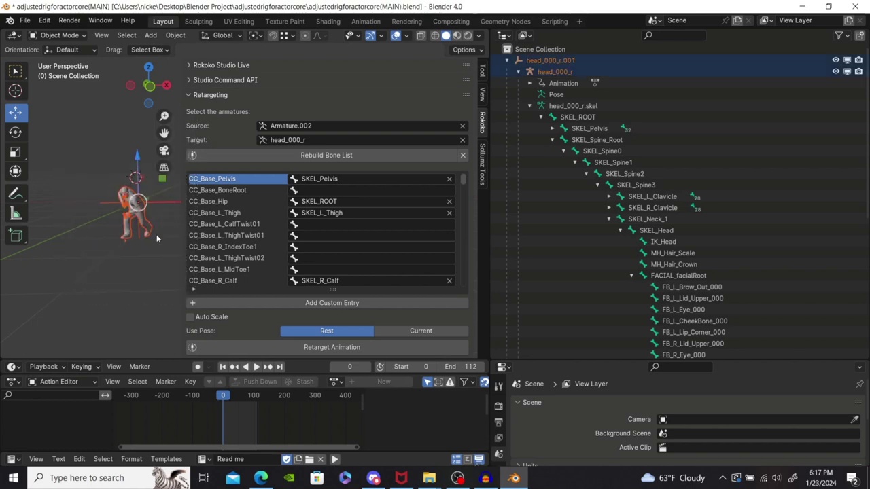
Mirror the head_000_r armature across global X, then global Y, and deselect it
right_click(134, 195)
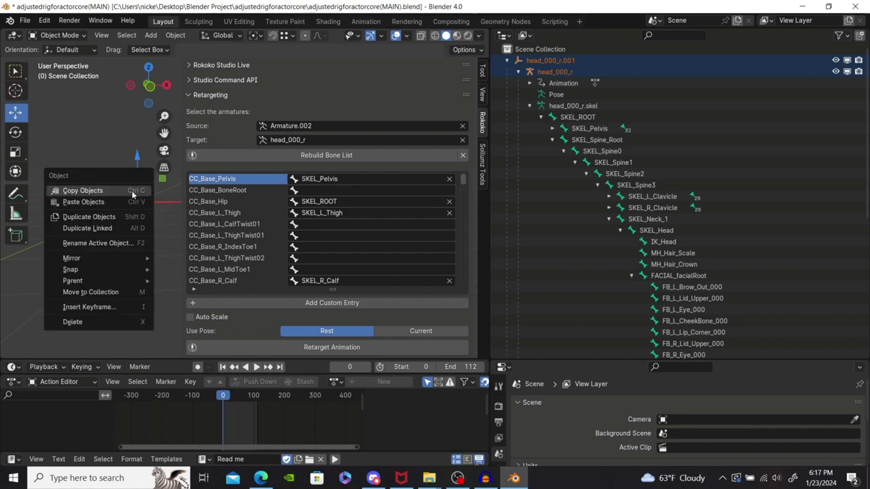
mouse_move(89, 258)
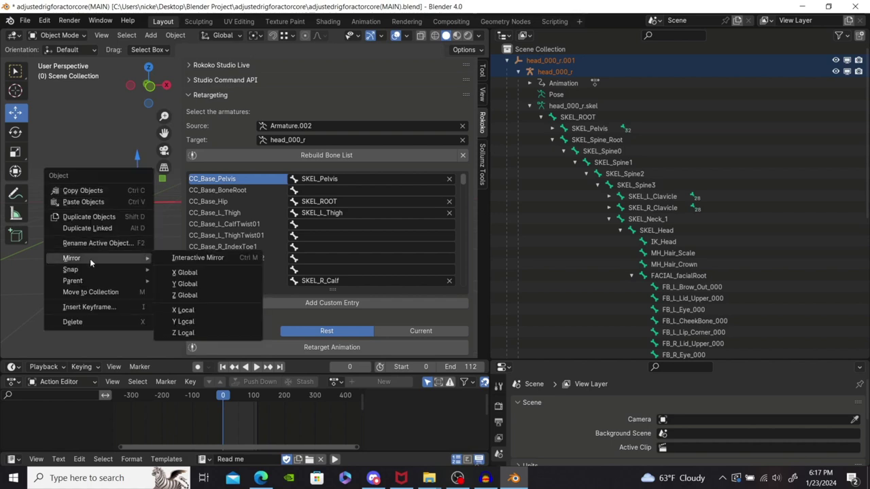
left_click(179, 272)
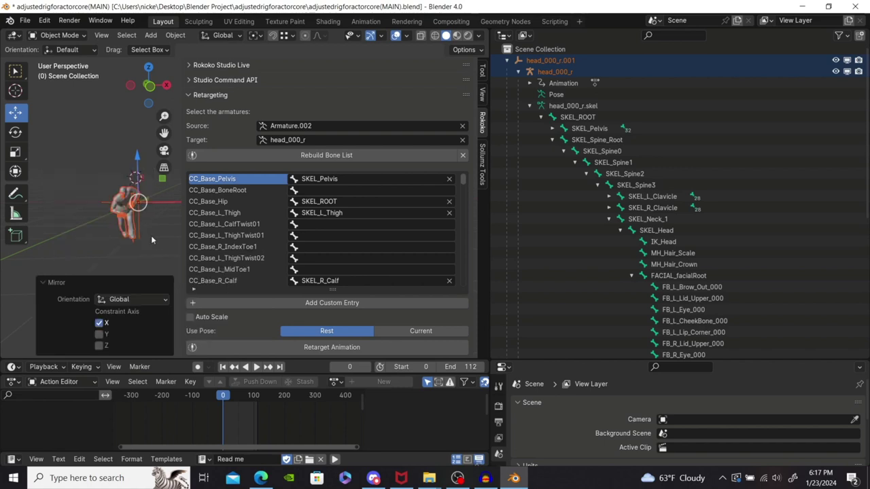
right_click(127, 195)
mouse_move(127, 195)
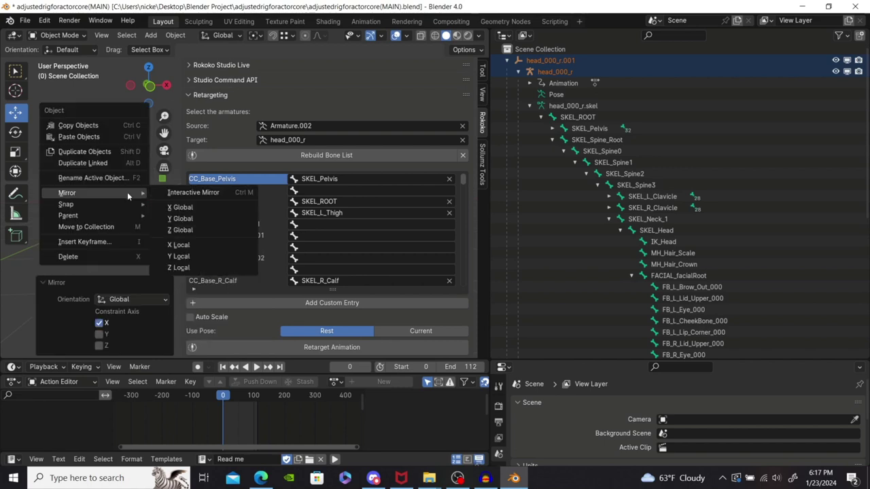
left_click(169, 219)
left_click(89, 182)
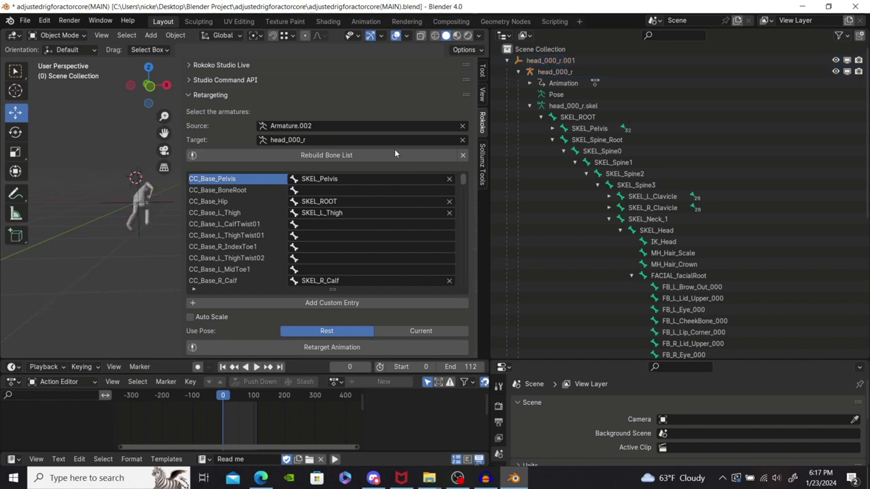
Select the FB_Tongue_000 bone in the Outliner and switch to the Animation workspace
scroll(612, 168, "down", 4)
scroll(612, 166, "down", 6)
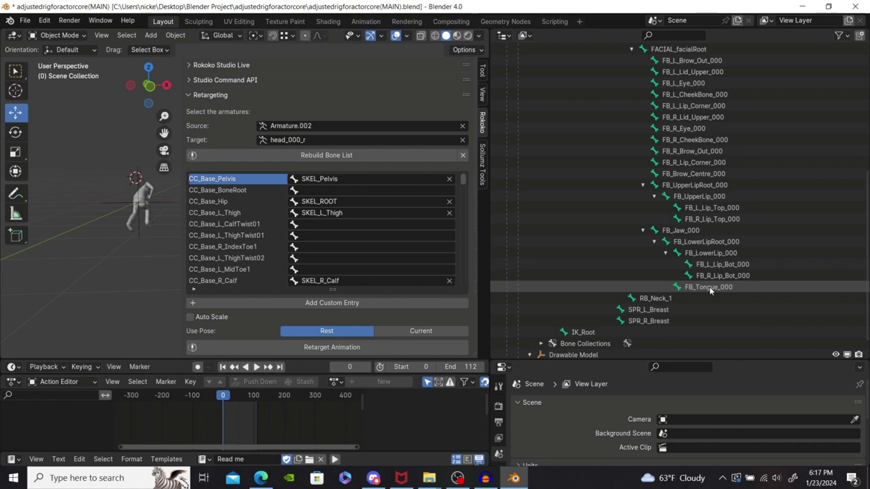
left_click(710, 288)
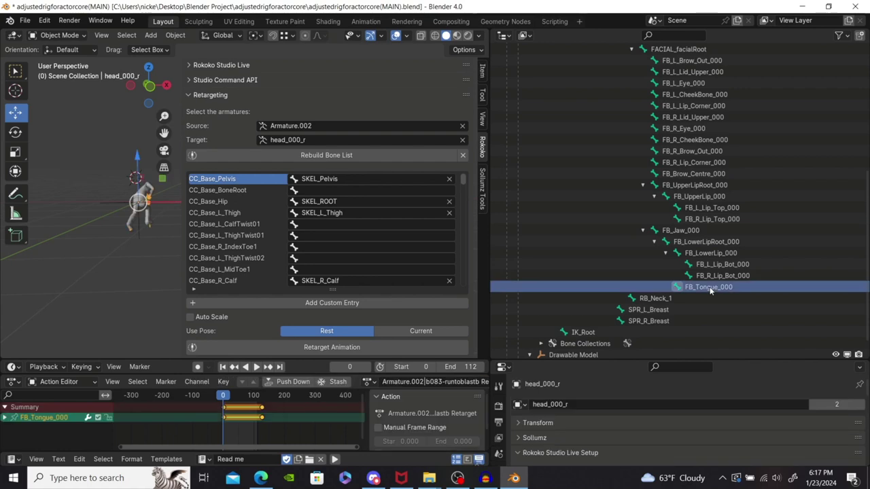
left_click(365, 21)
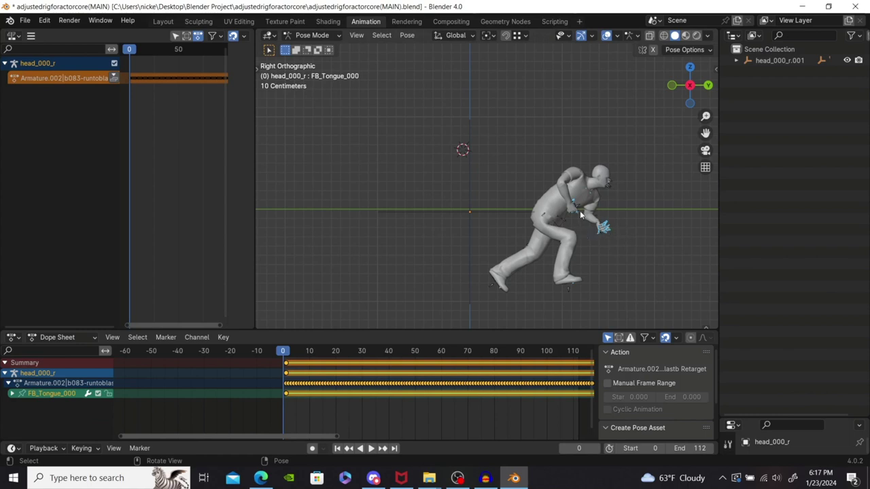
In the Action Editor, rename the retargeted action to 'base', then go back to Layout
left_click(54, 339)
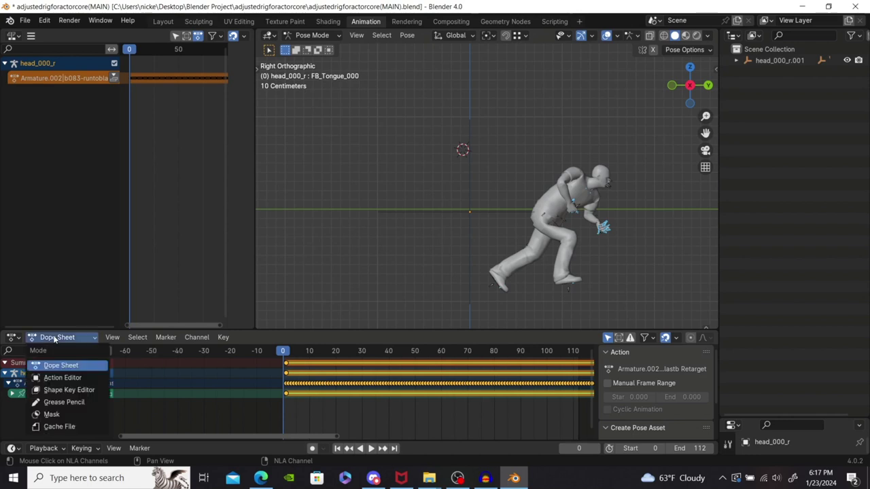
left_click(59, 378)
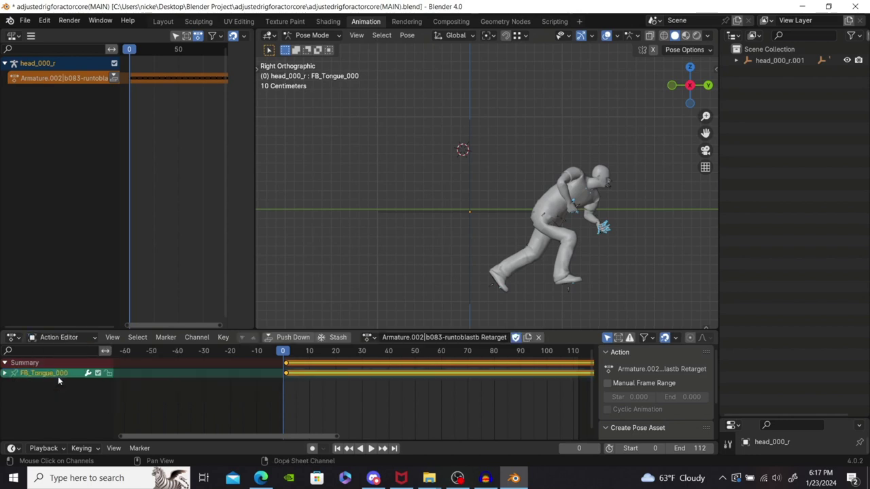
left_click(413, 338)
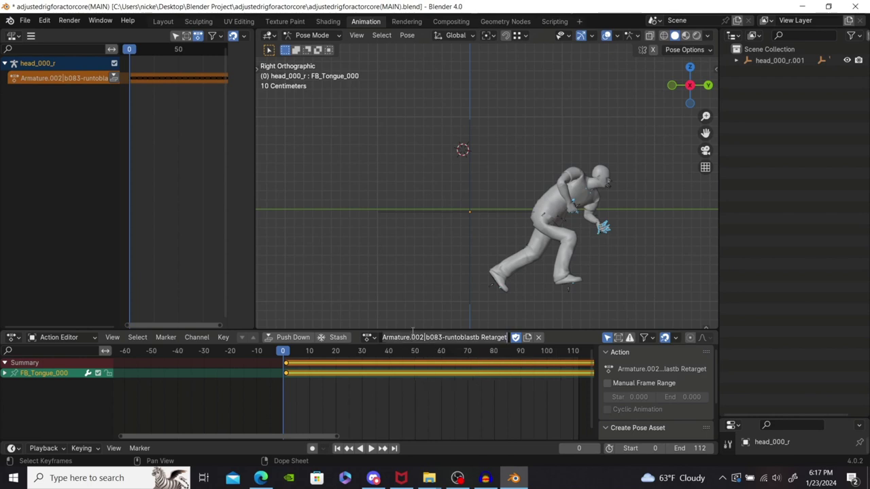
type("base")
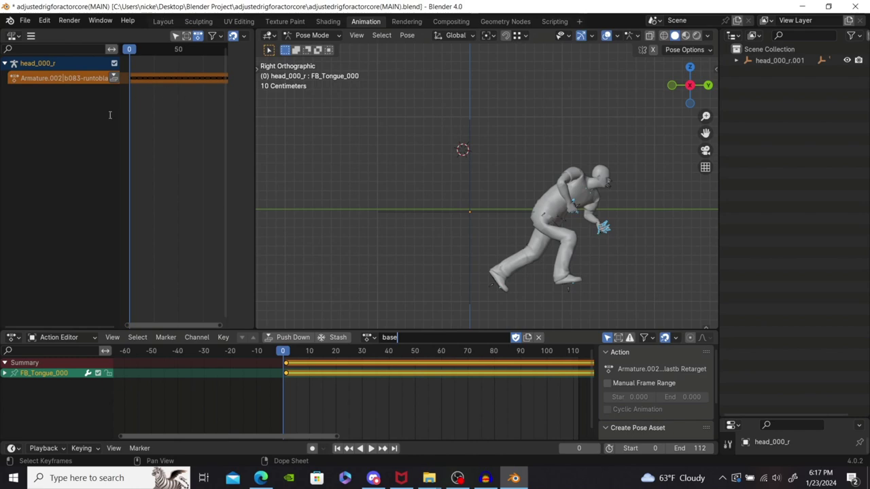
key("Return")
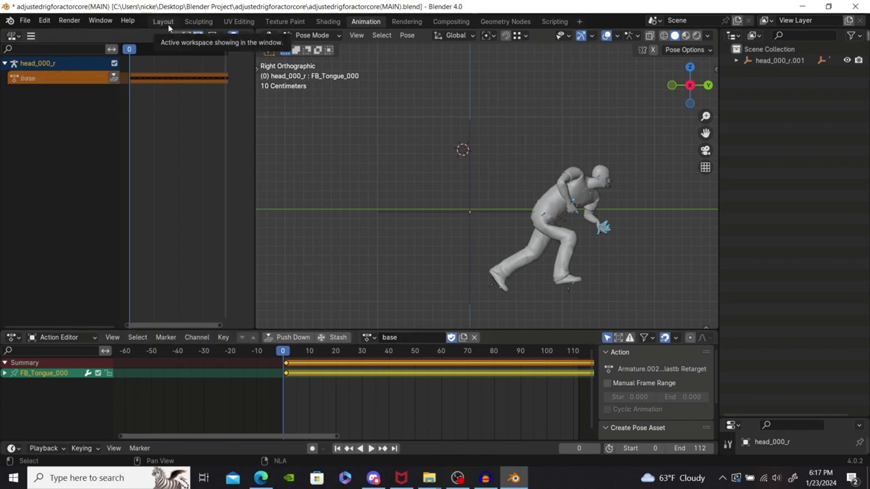
left_click(164, 22)
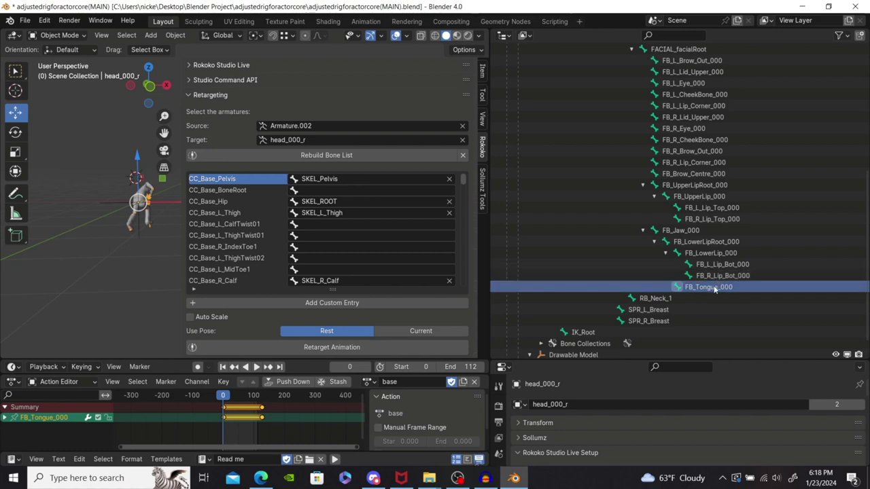
Delete all keyframes from the facial bones, selected from the lip bones up
left_click_drag(717, 278, 704, 171)
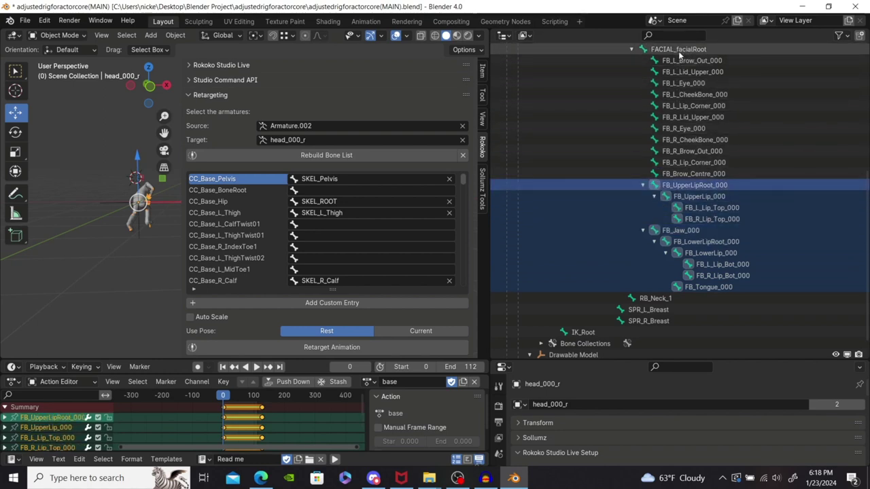
left_click_drag(688, 175, 679, 49)
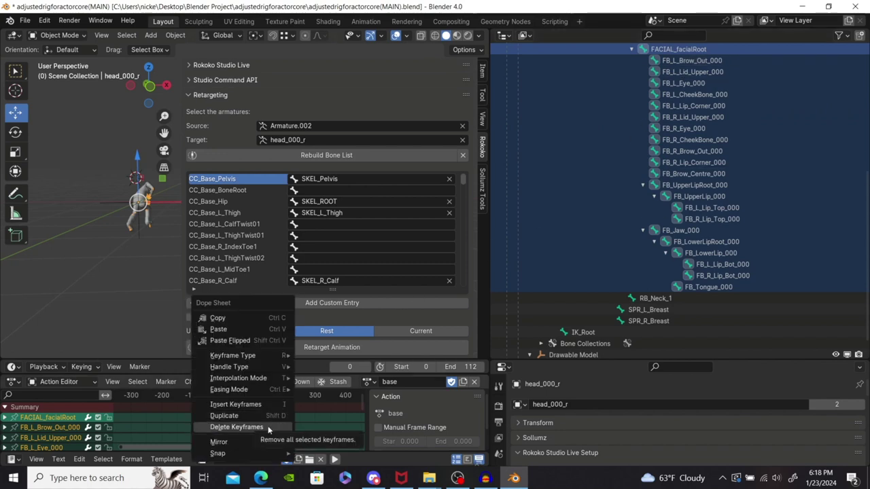
left_click(268, 429)
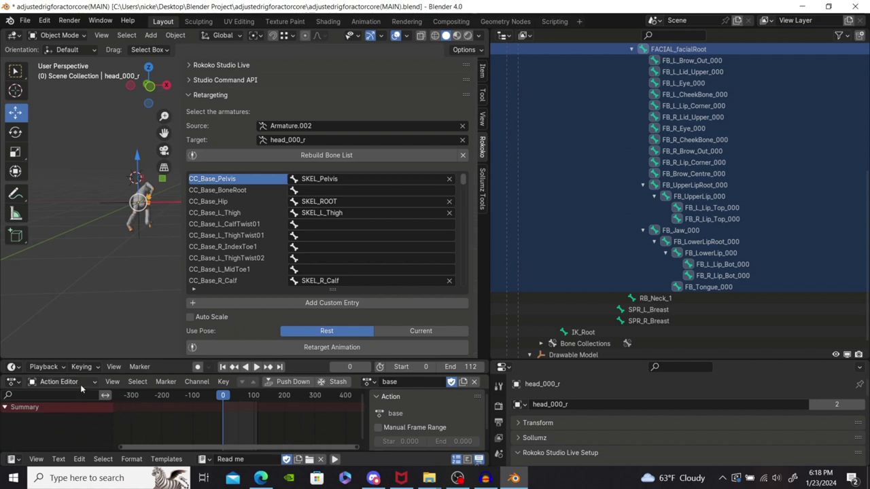
Select the SKEL_ROOT bone and show the Sollumz Tools panel
scroll(644, 264, "up", 5)
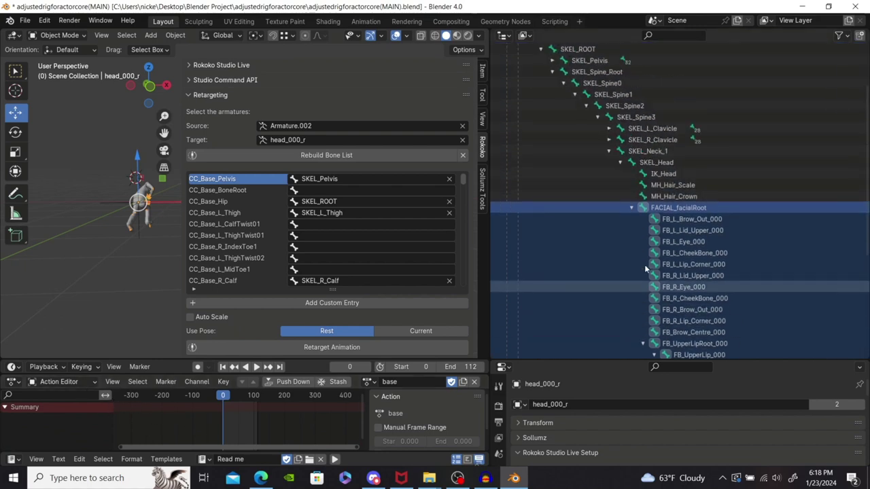
scroll(644, 264, "up", 3)
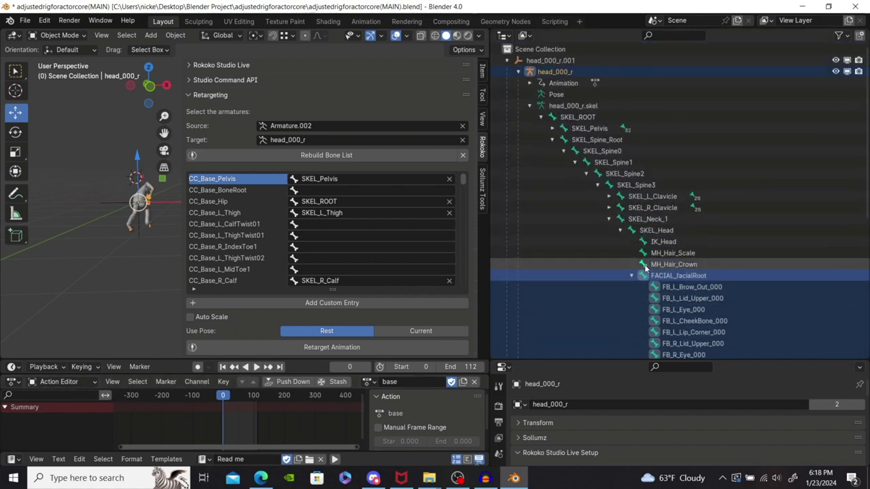
left_click(583, 117)
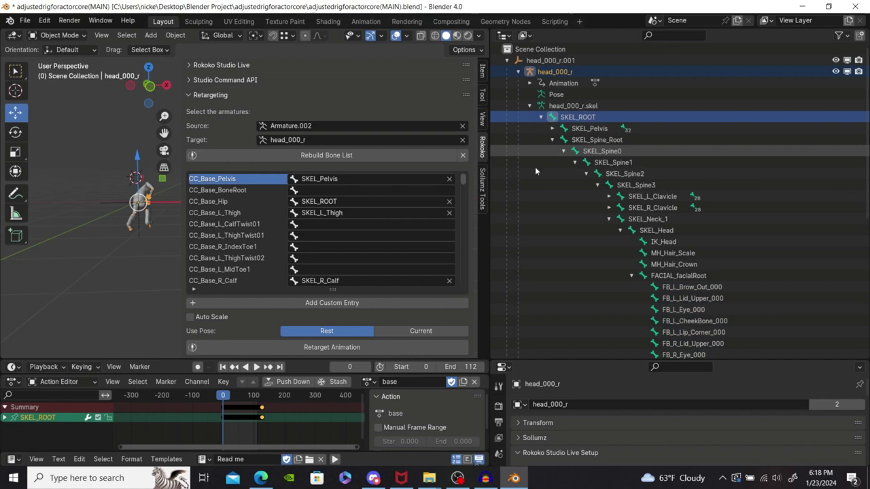
left_click(483, 195)
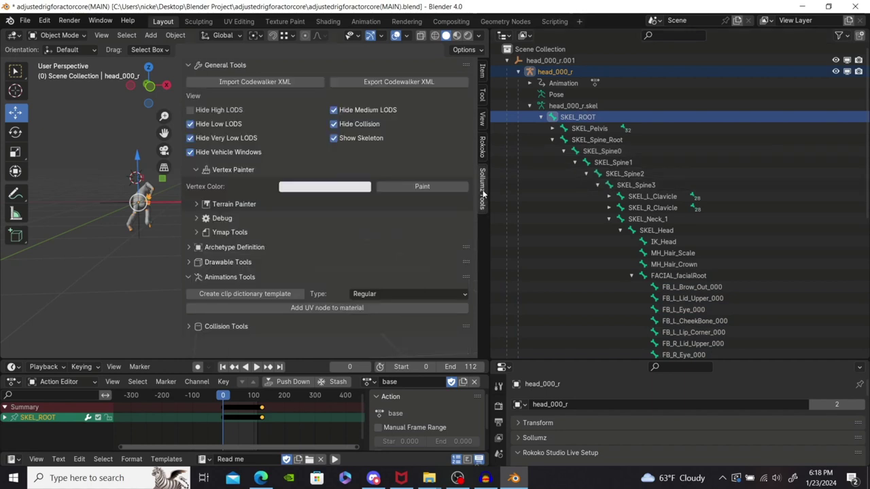
Create a Sollumz clip dictionary template and rename it run_slip_all_fall_face
left_click(244, 296)
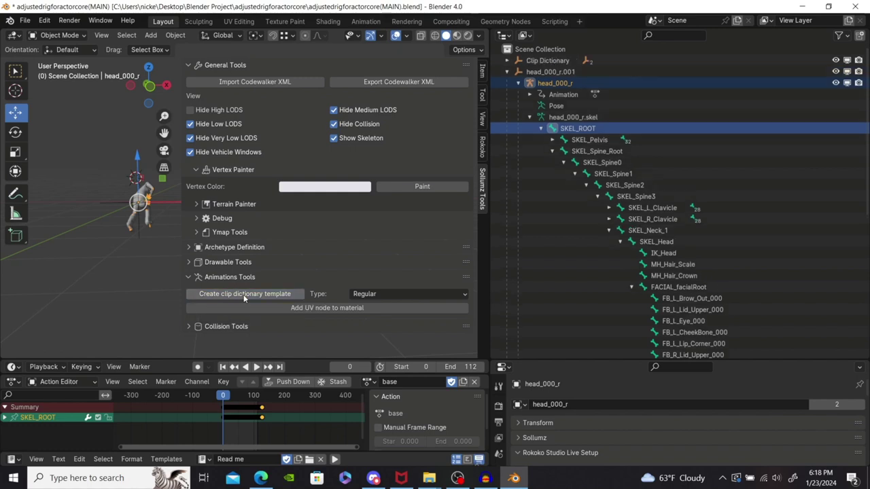
left_click(541, 61)
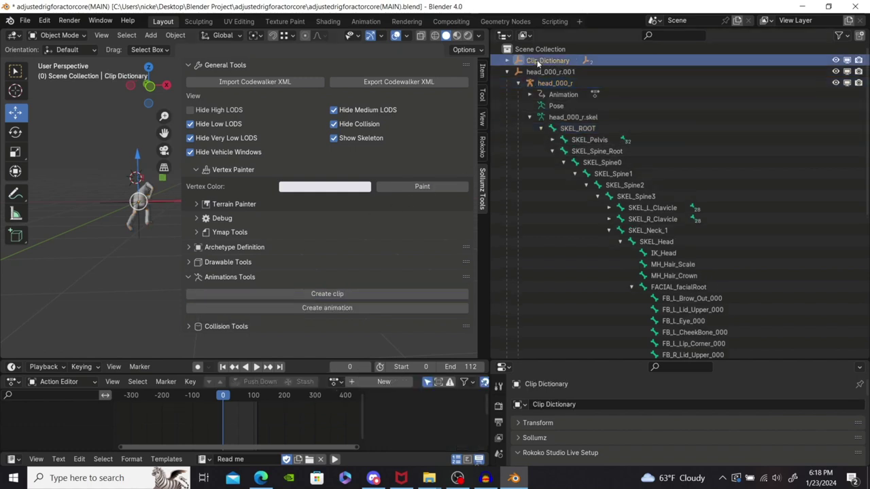
double_click(542, 61)
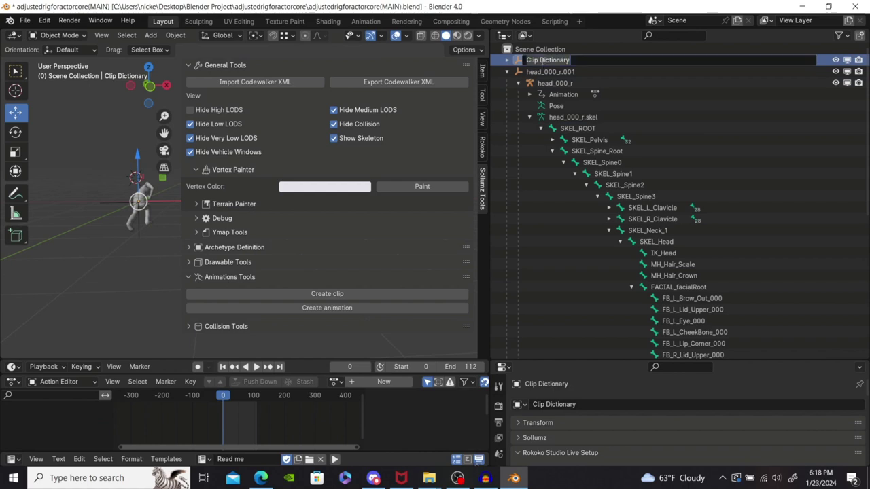
key("BackSpace")
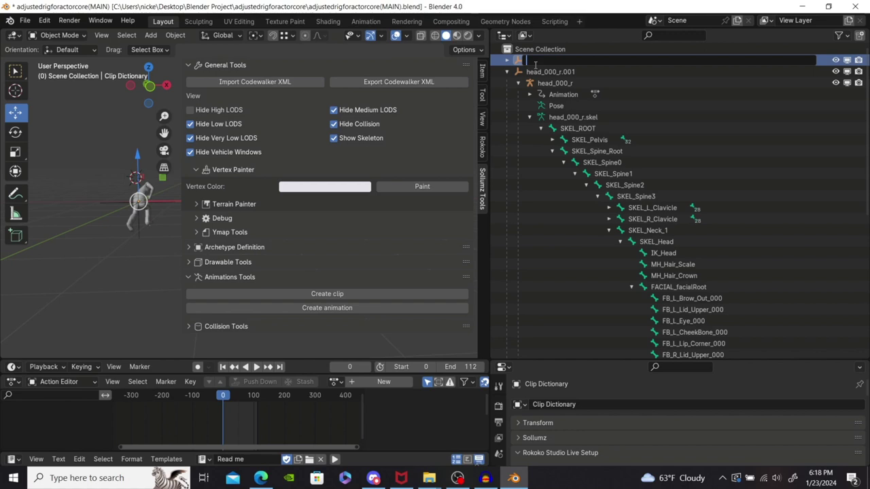
type("run_slip_all_fall_face")
key("Return")
scroll(573, 231, "down", 5)
scroll(573, 230, "down", 3)
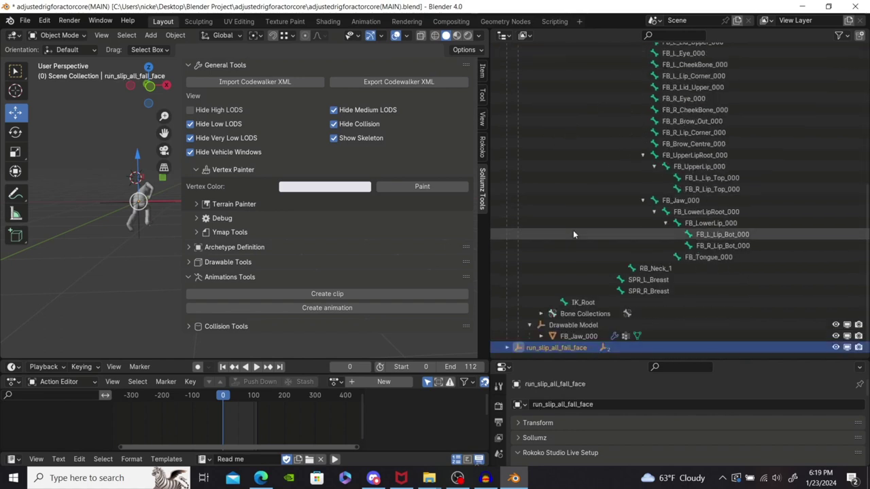
Add a clip and an animation to run_slip_all_fall_face and expand both groups
left_click(506, 348)
scroll(510, 345, "down", 1)
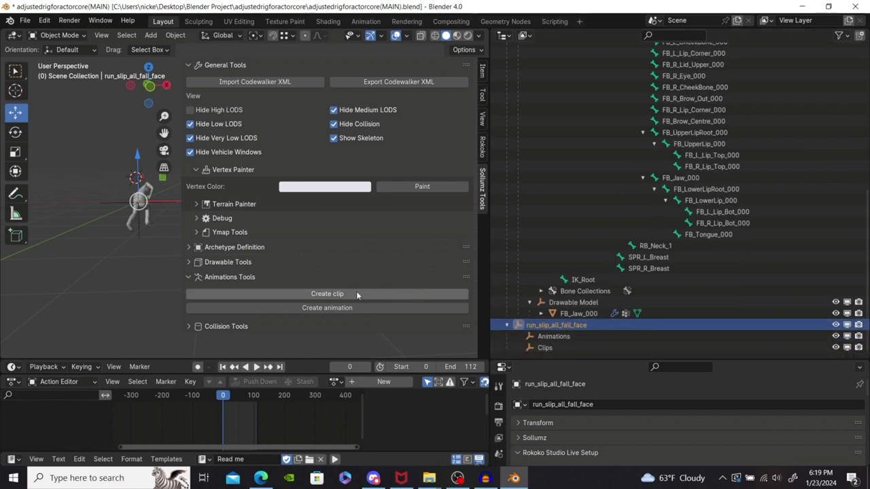
left_click(319, 293)
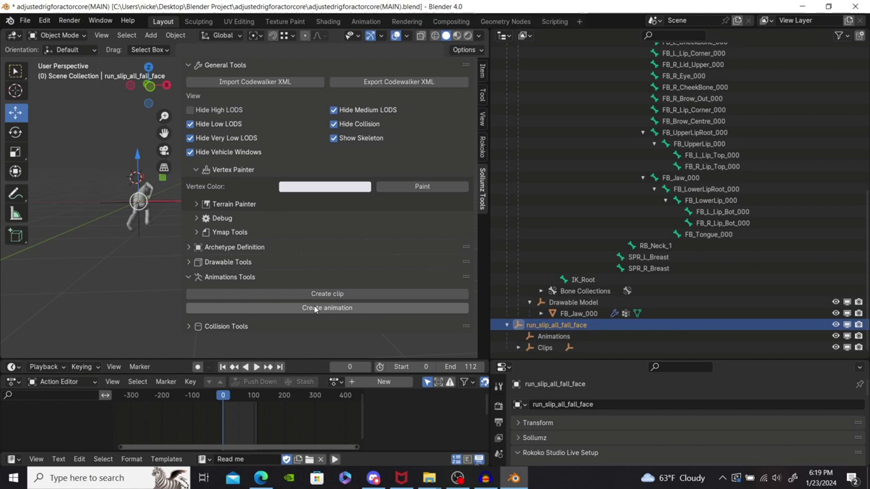
left_click(317, 307)
left_click(518, 336)
scroll(516, 343, "down", 1)
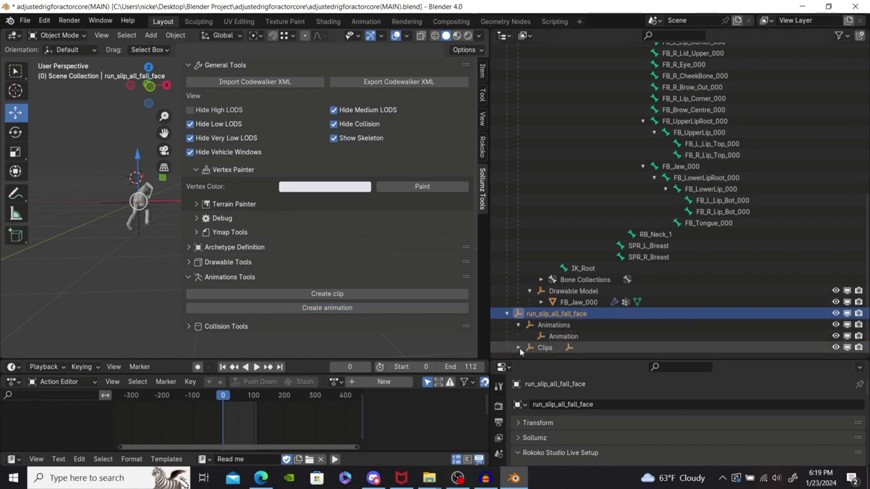
left_click(517, 348)
scroll(554, 347, "down", 1)
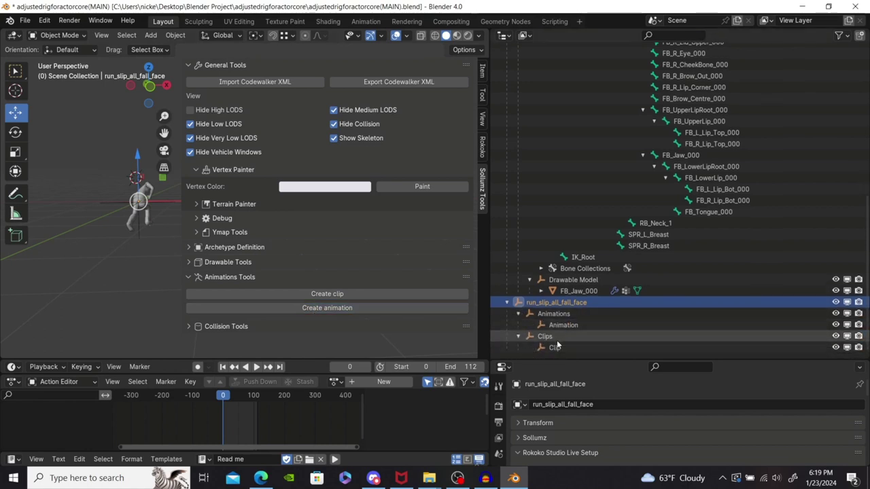
Rename the animation entry to run_slip_all_fall_face_anim
double_click(547, 303)
key("ctrl+c")
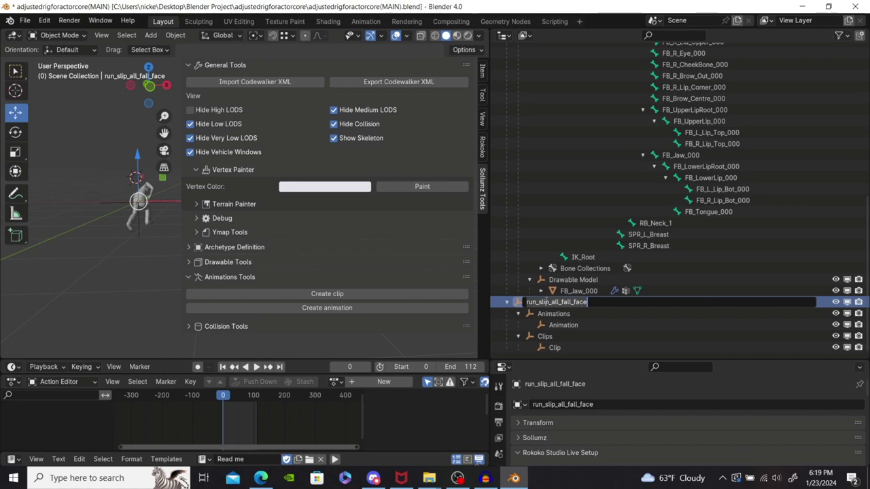
double_click(563, 325)
key("ctrl+v")
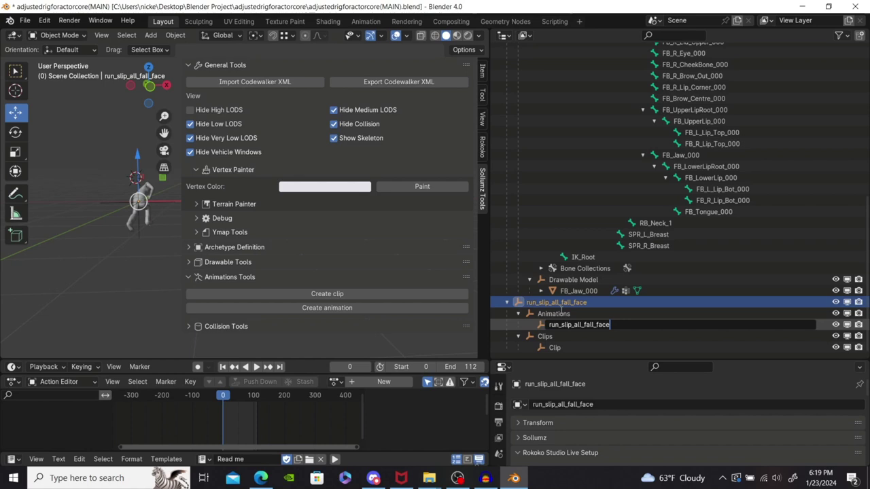
type("_anim")
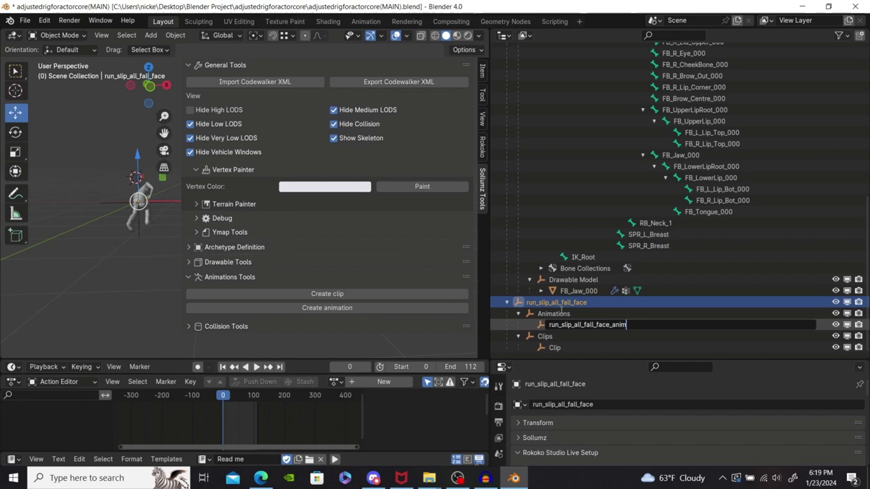
key("Return")
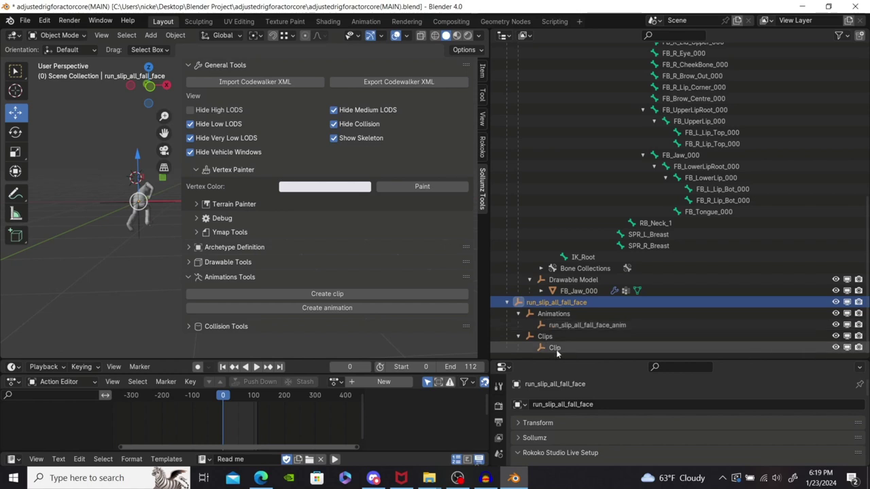
Rename the clip entry to run_slip_all_fall_face_clip
double_click(554, 347)
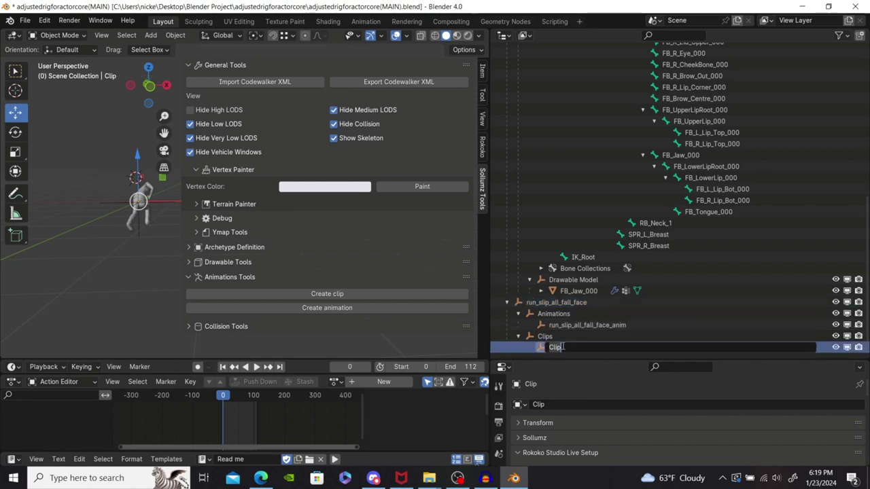
key("ctrl+v")
type("_clip")
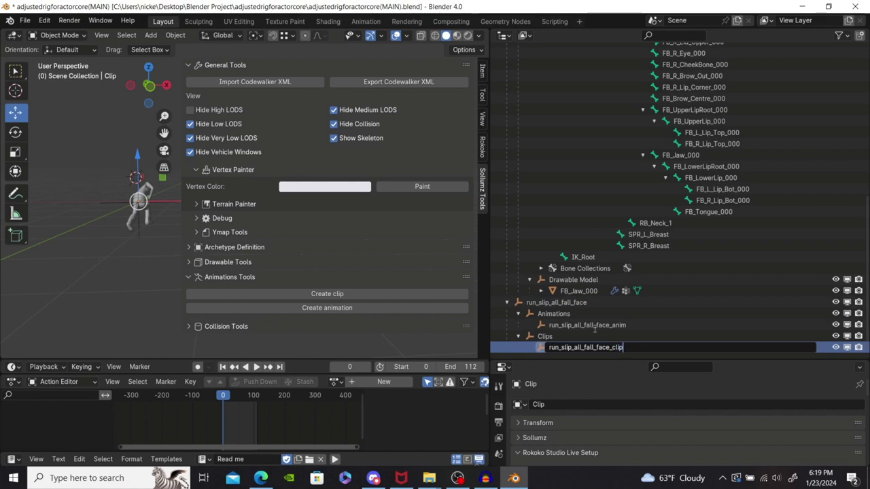
key("Return")
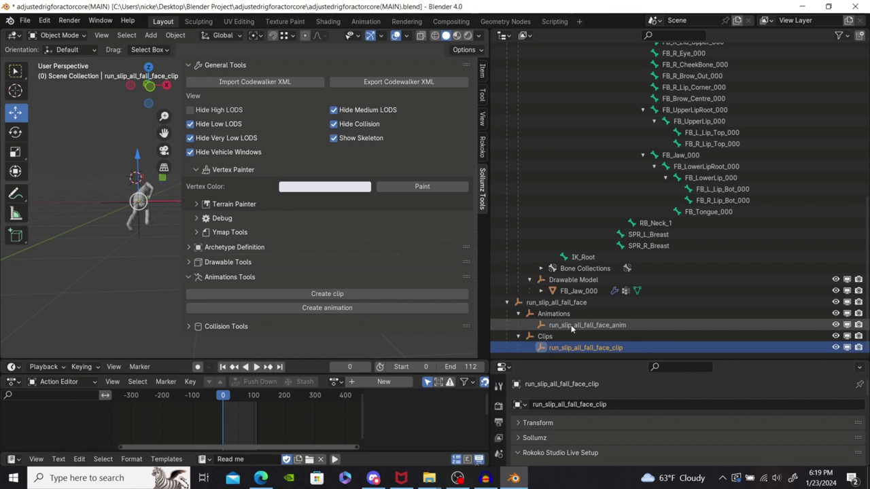
left_click(571, 324)
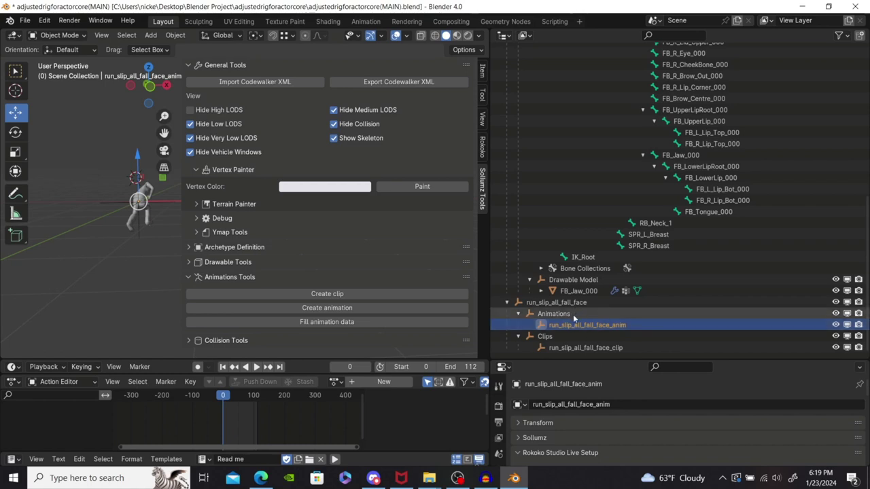
Set run_slip_all_fall_face_anim's Sollumz hash to run_slip_all_fall_face_anim
left_click_drag(571, 360, 582, 182)
scroll(580, 173, "down", 5)
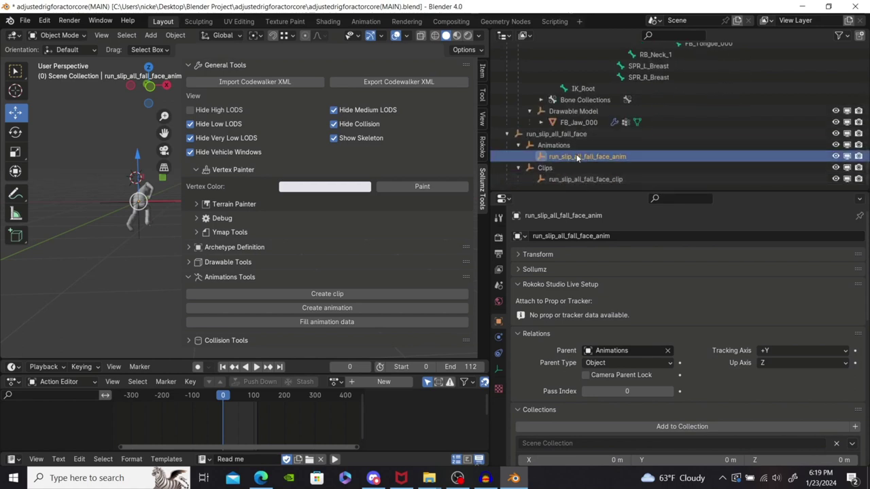
left_click(533, 269)
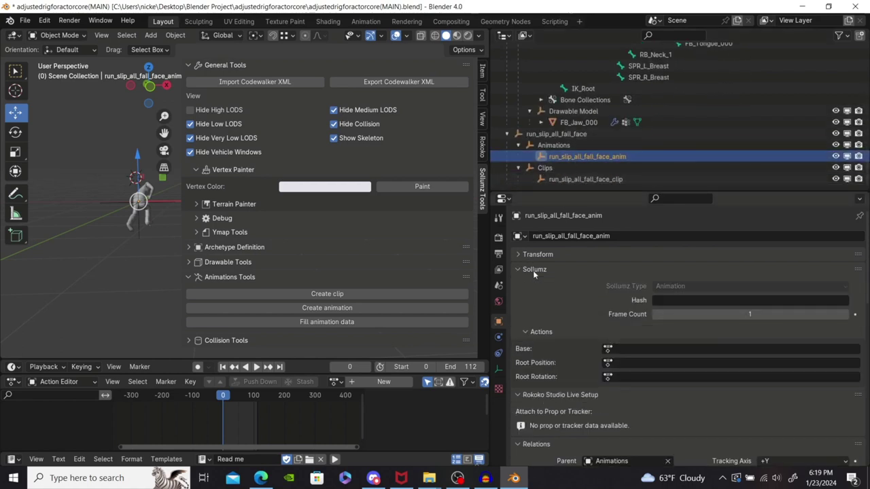
double_click(571, 157)
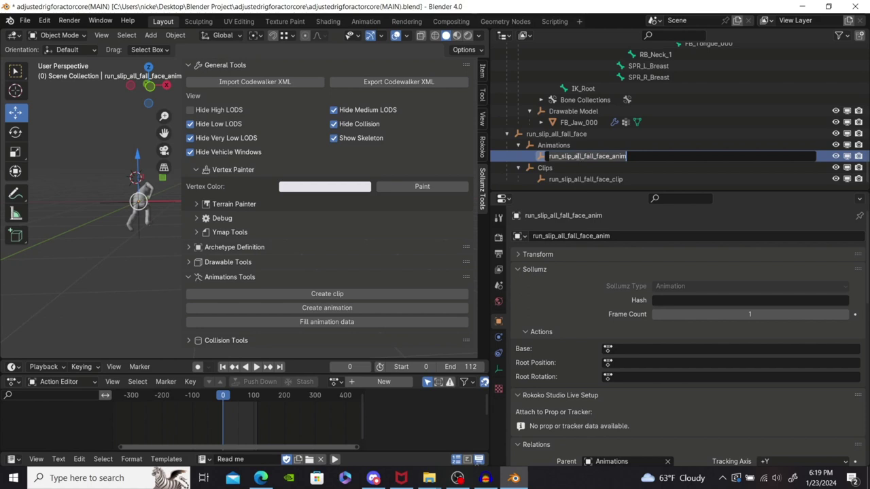
left_click(663, 302)
left_click(665, 301)
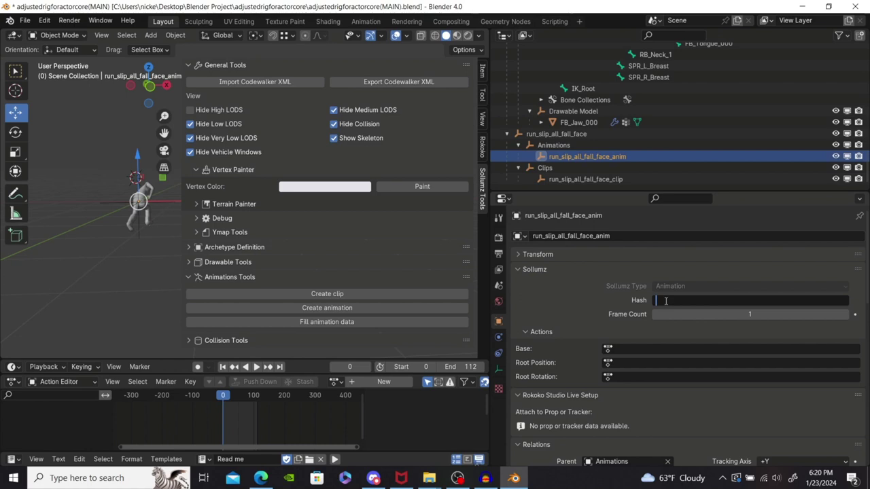
type("run_slip_all_fall_face_anim")
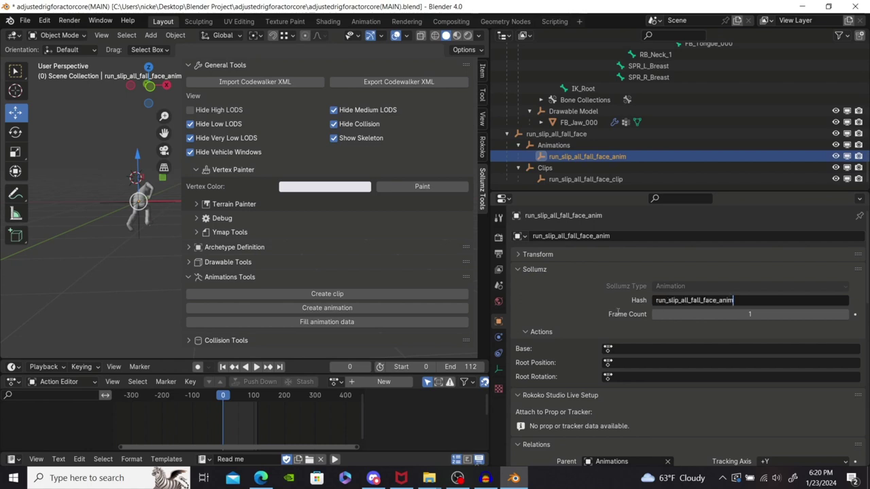
left_click(607, 310)
Set the animation's frame count to 112 and choose the base action as Base
left_click(680, 314)
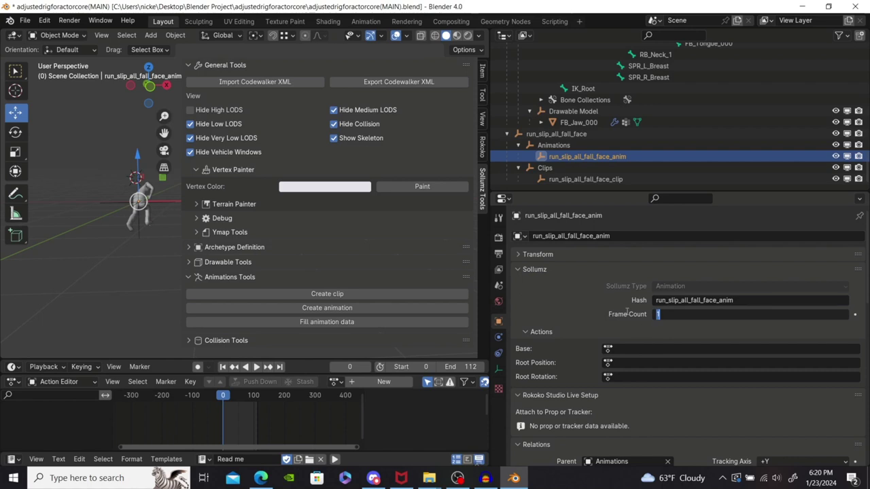
type("112")
key("Return")
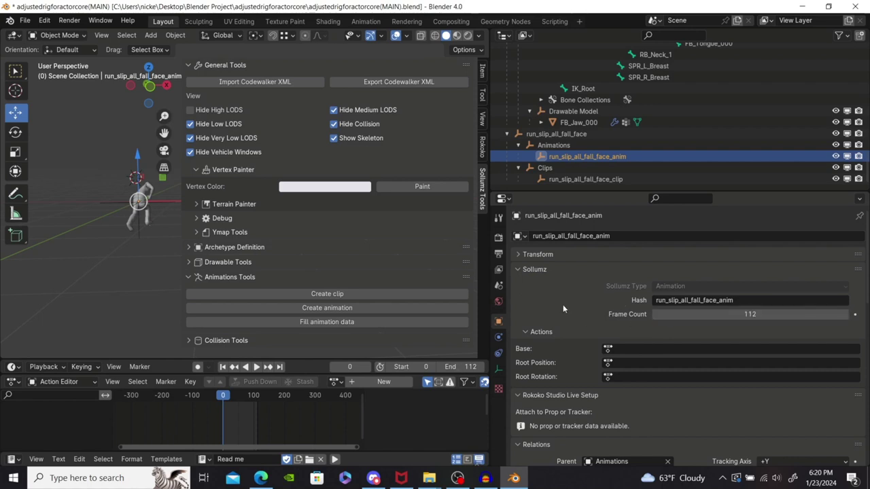
left_click(621, 349)
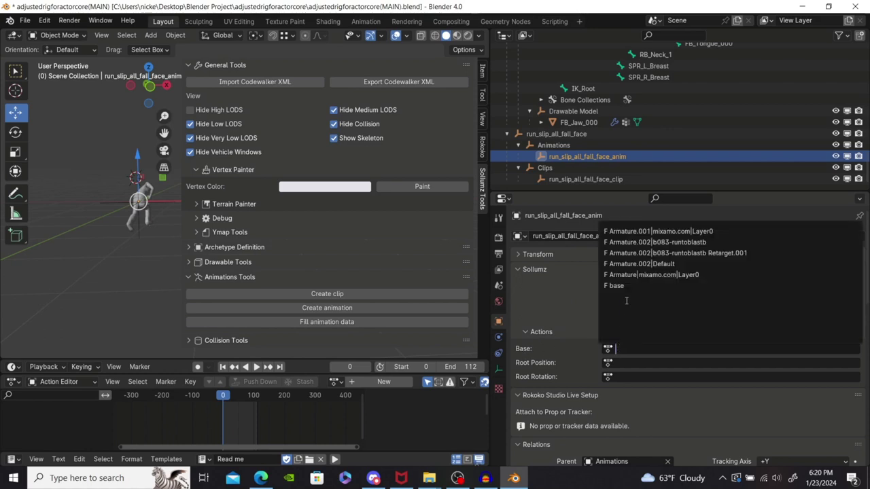
left_click(621, 286)
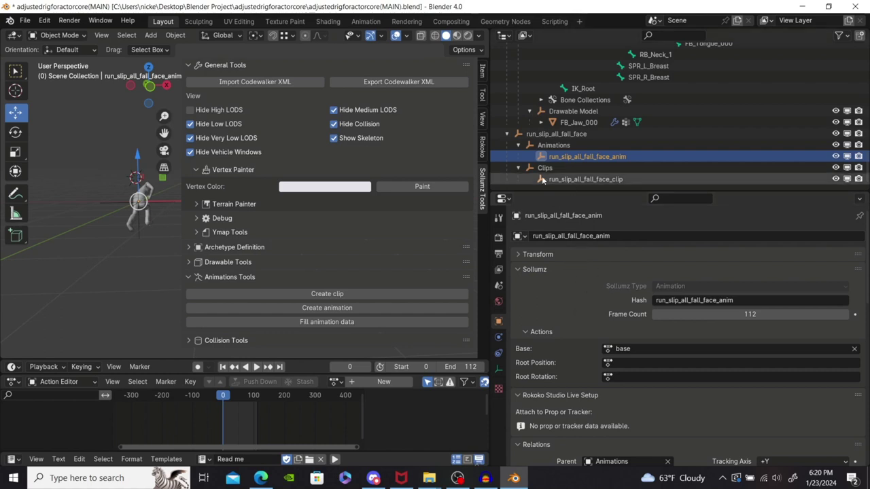
Set the clip's Hash and Name fields to run_slip_all_fall_face_clip
left_click(565, 178)
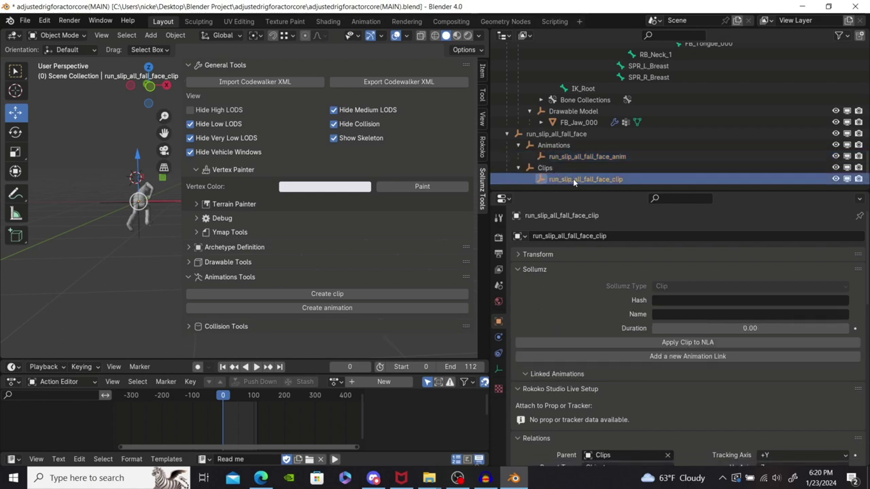
double_click(574, 179)
key("ctrl+c")
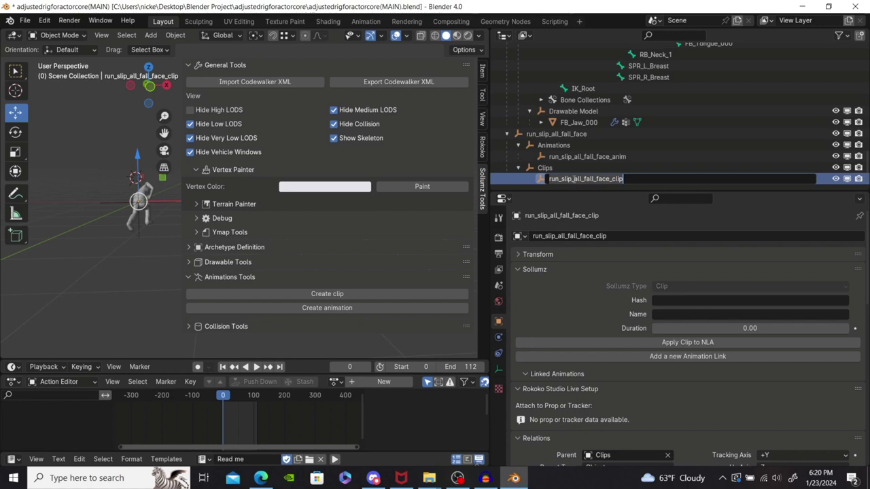
left_click(664, 300)
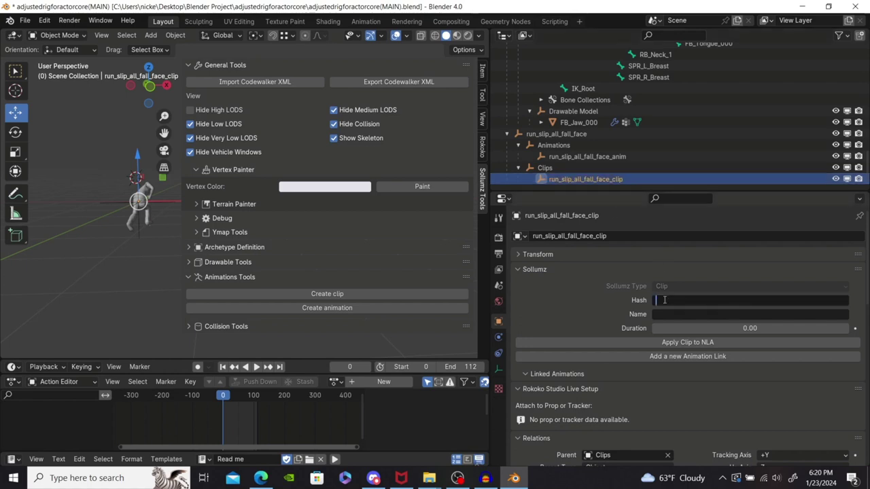
key("ctrl+v")
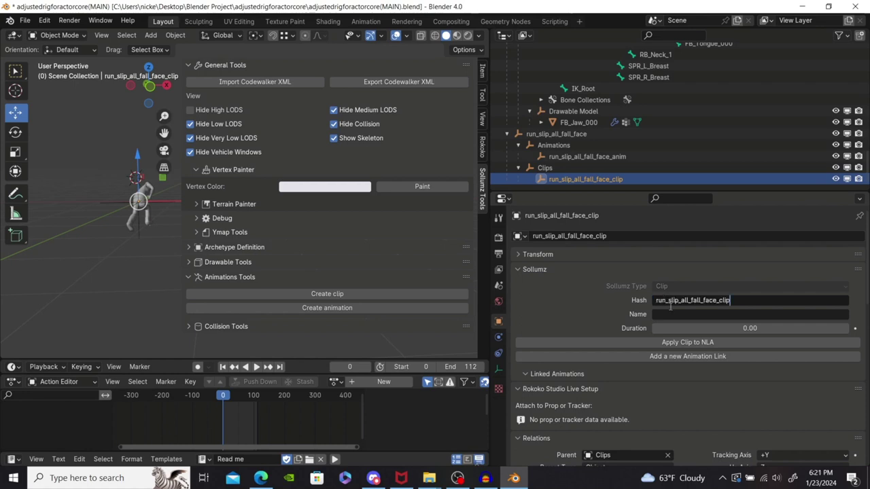
left_click(668, 313)
key("ctrl+v")
key("Return")
Set the clip's duration to 1.86
left_click(656, 328)
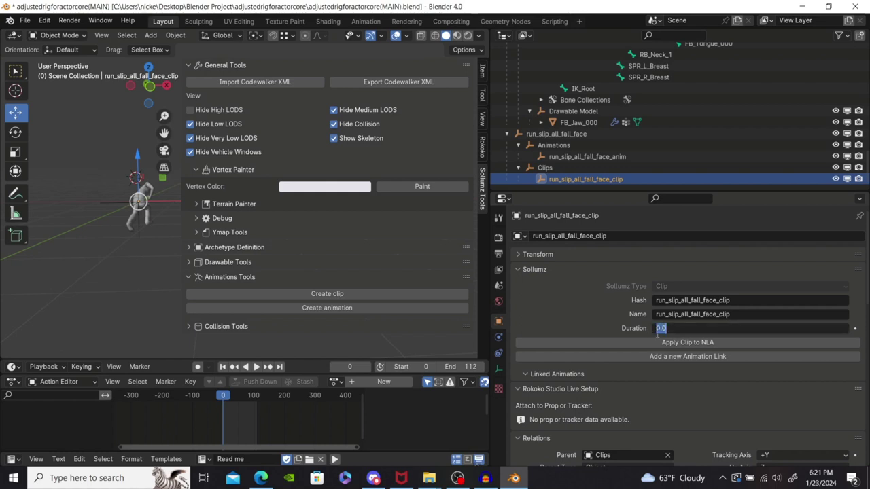
type("1.86")
key("Return")
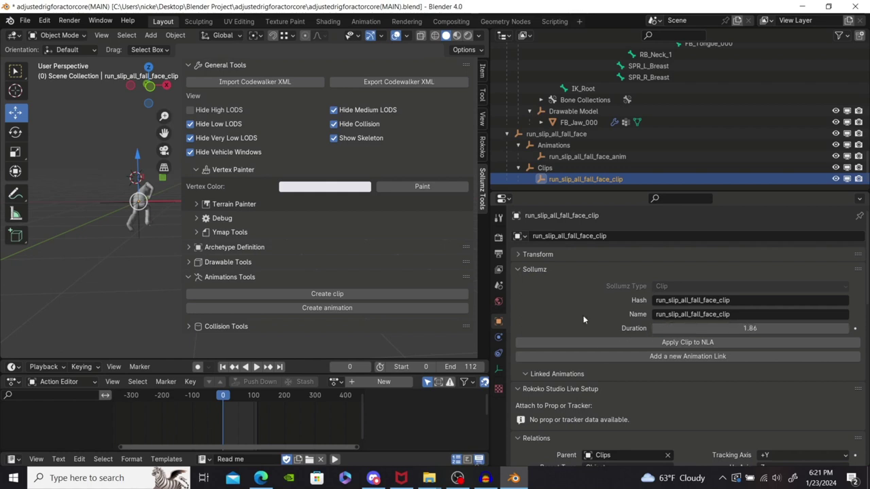
scroll(595, 285, "down", 3)
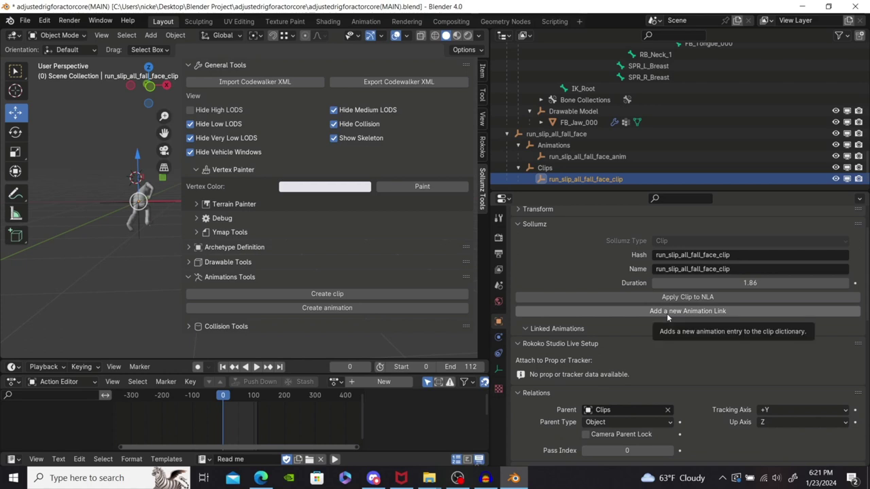
Link run_slip_all_fall_face_anim to the clip, with the end frame set to 112
left_click(666, 311)
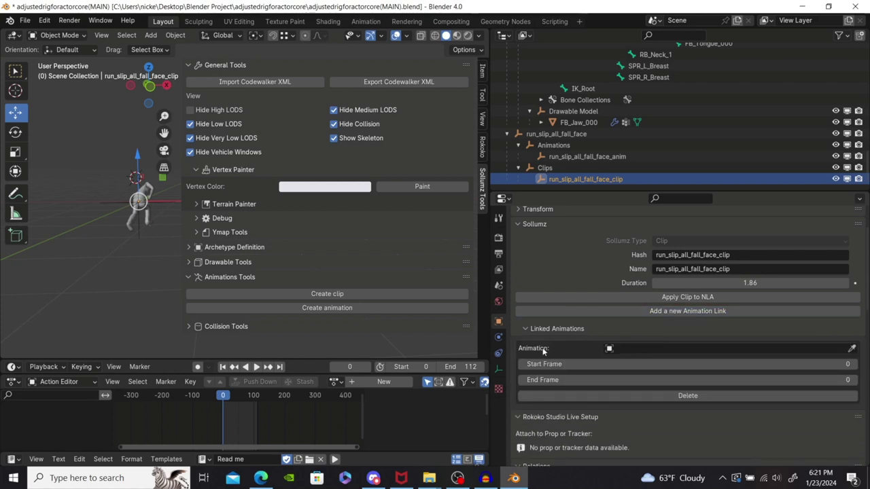
left_click(636, 350)
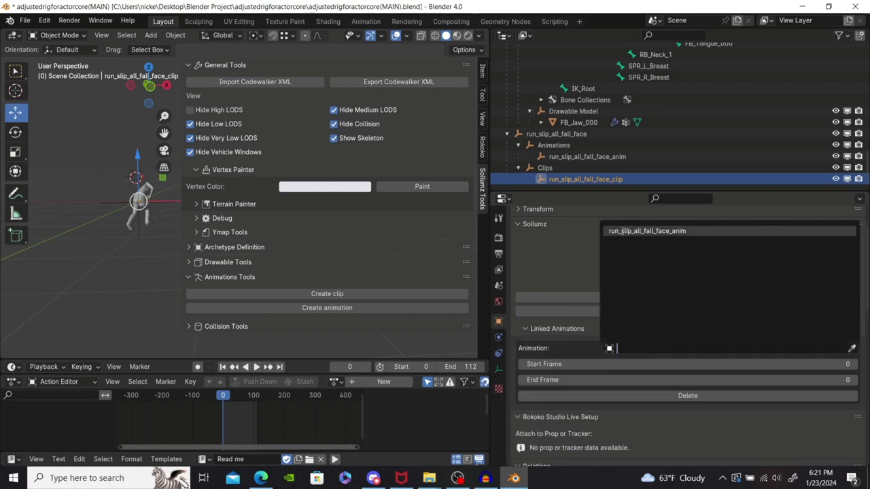
left_click(678, 231)
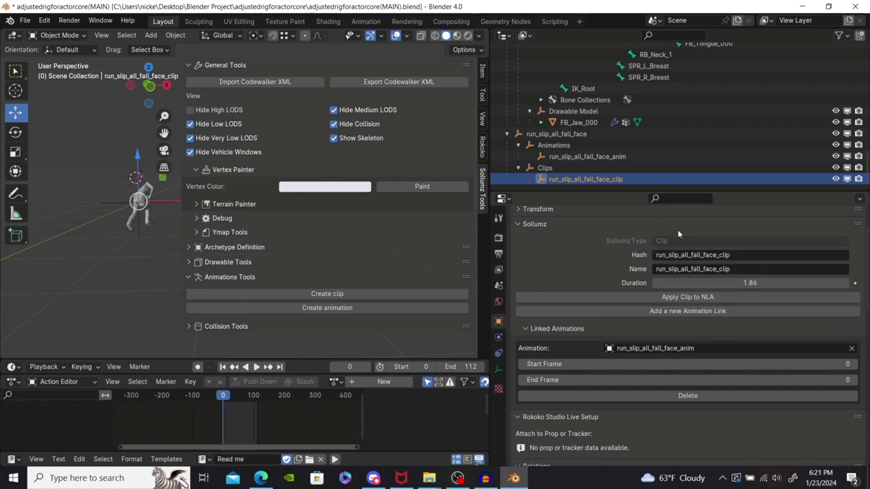
left_click(532, 380)
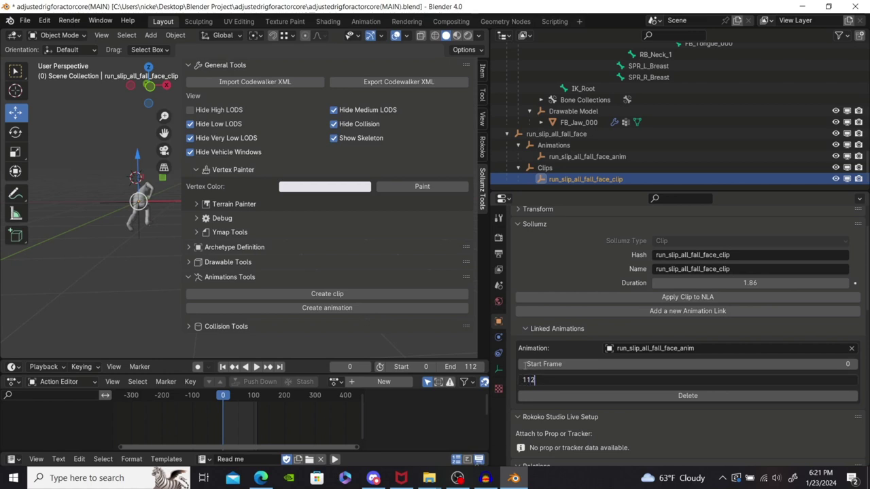
key("Return")
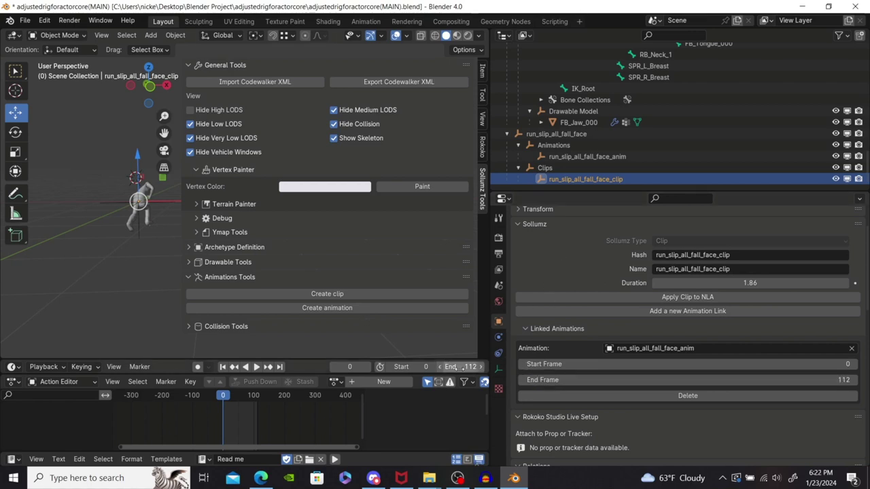
Select the anim, the clip and then the run_slip_all_fall_face clip dictionary entries
left_click(595, 157)
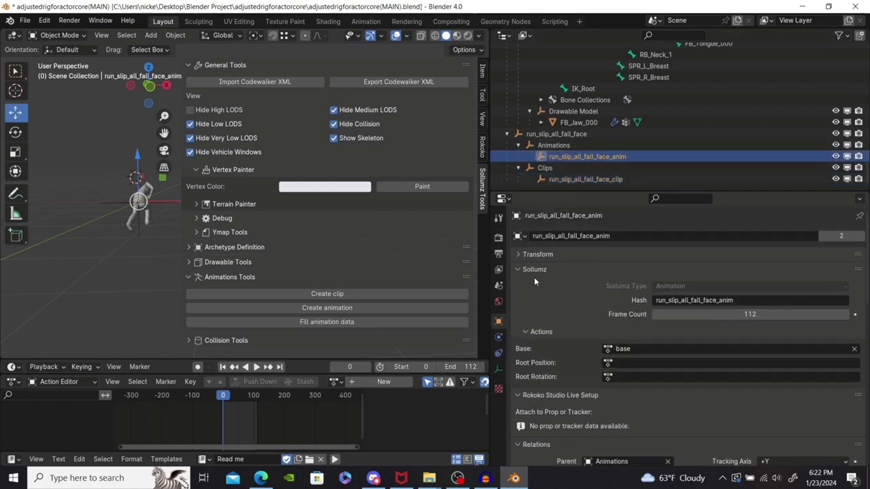
left_click(567, 179)
scroll(609, 316, "down", 2)
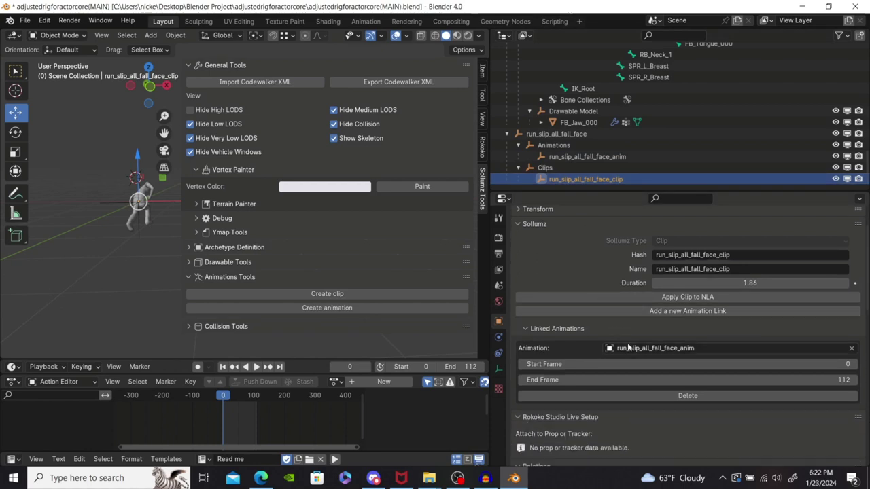
left_click(555, 134)
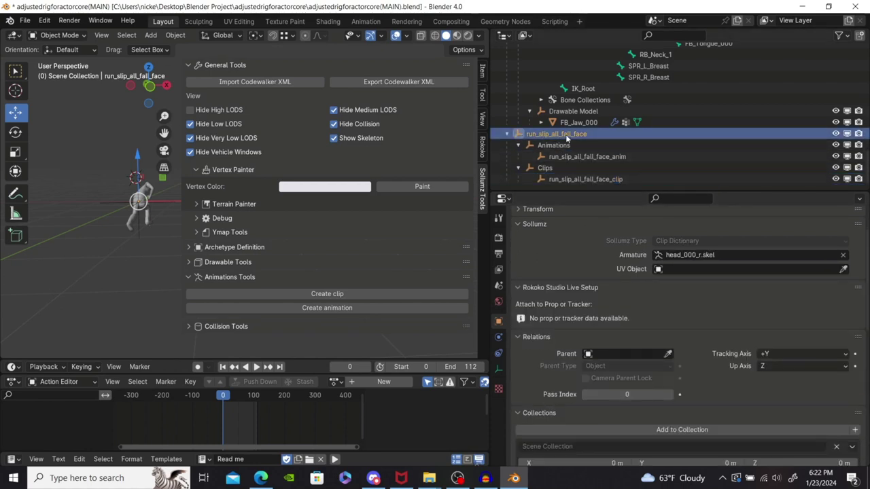
Select the run_slip_all_fall_face dictionary hierarchy and export it as Codewalker XML to the Desktop
right_click(552, 136)
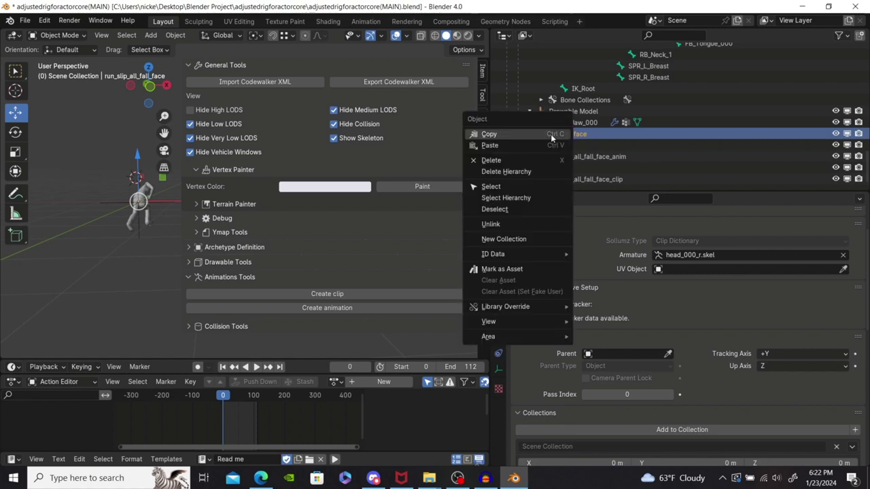
left_click(524, 198)
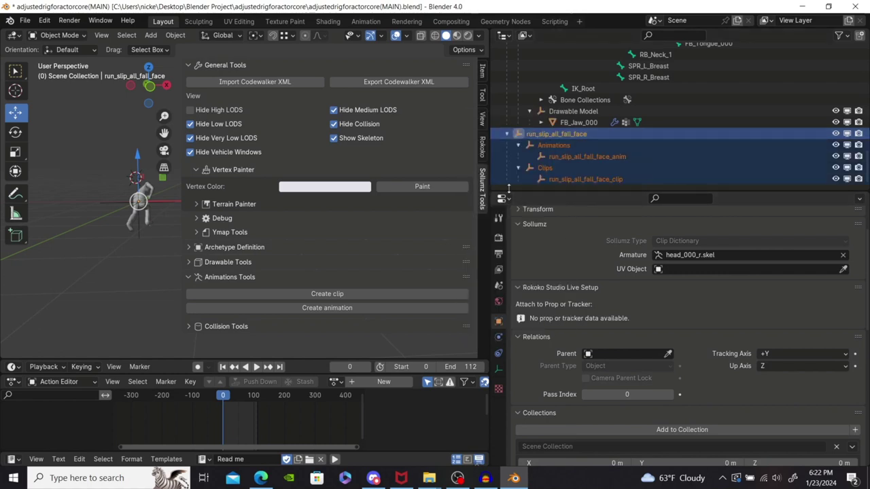
left_click(374, 83)
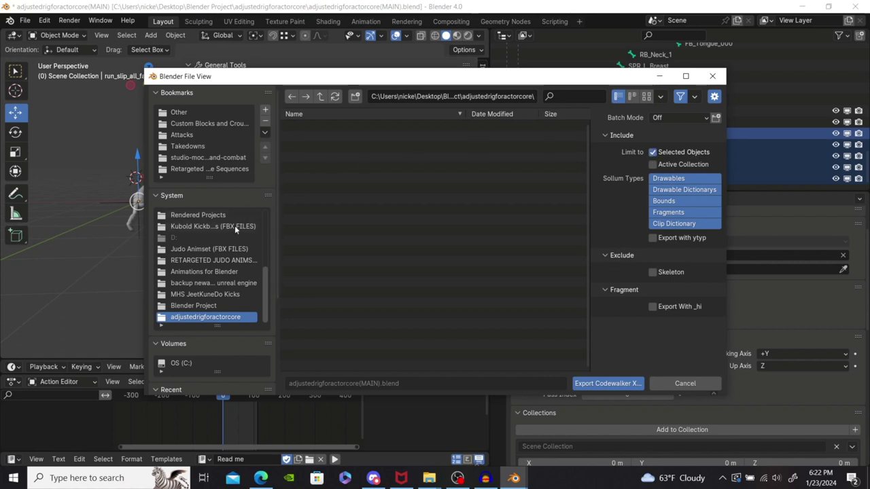
scroll(234, 230, "up", 5)
left_click(210, 227)
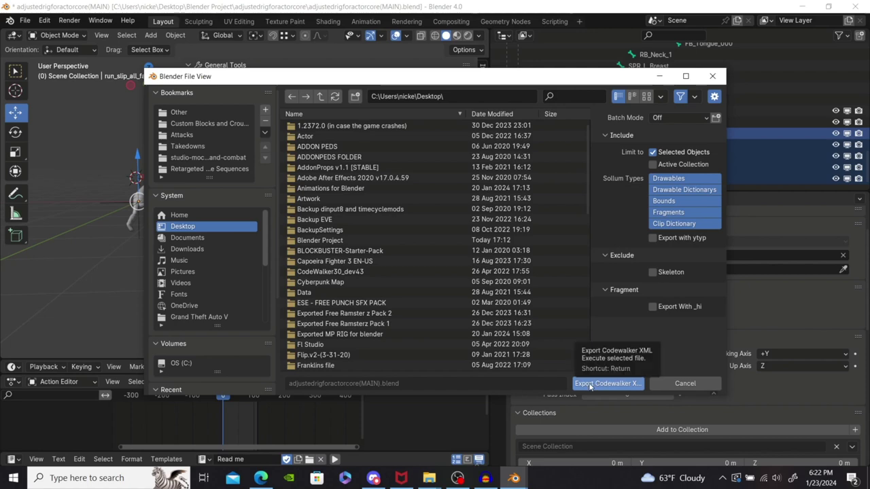
left_click(590, 384)
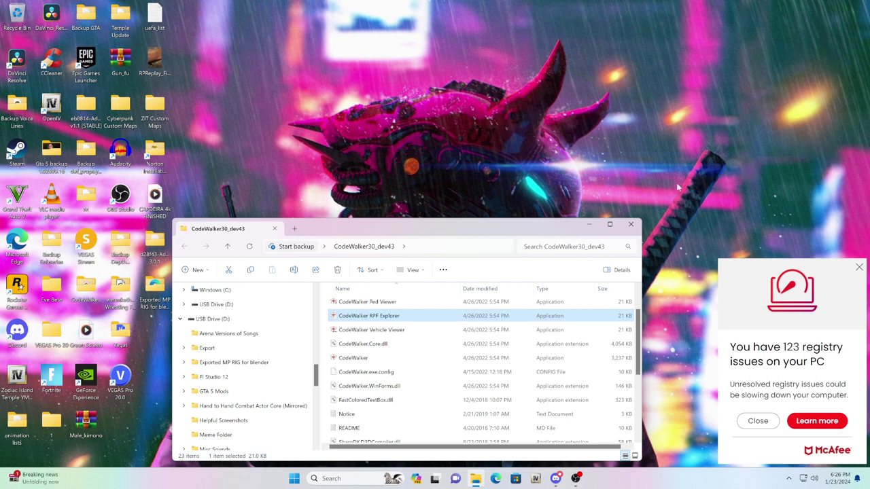
Launch CodeWalker RPF Explorer and enable Edit mode, accepting the base-files warning
left_click_drag(487, 219, 476, 207)
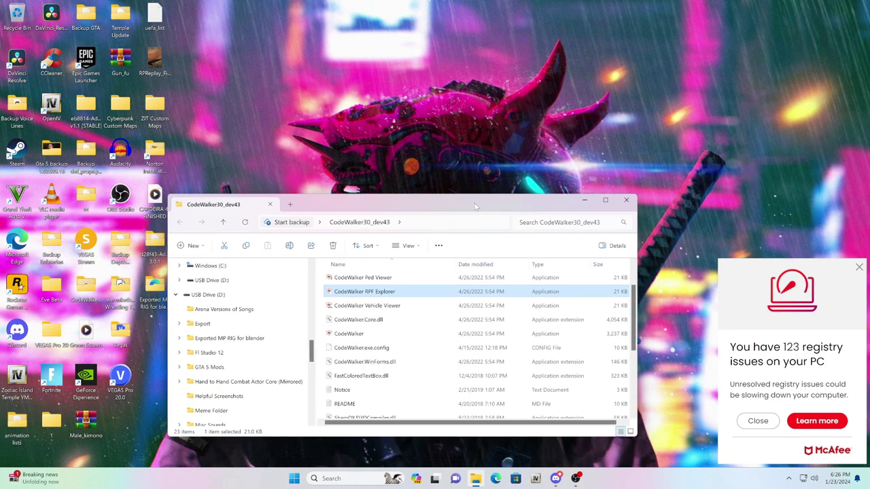
left_click(374, 292)
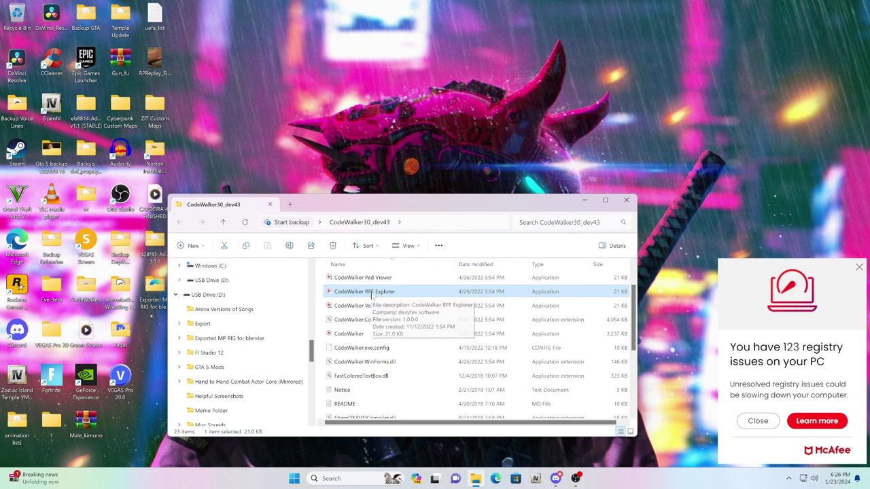
double_click(374, 293)
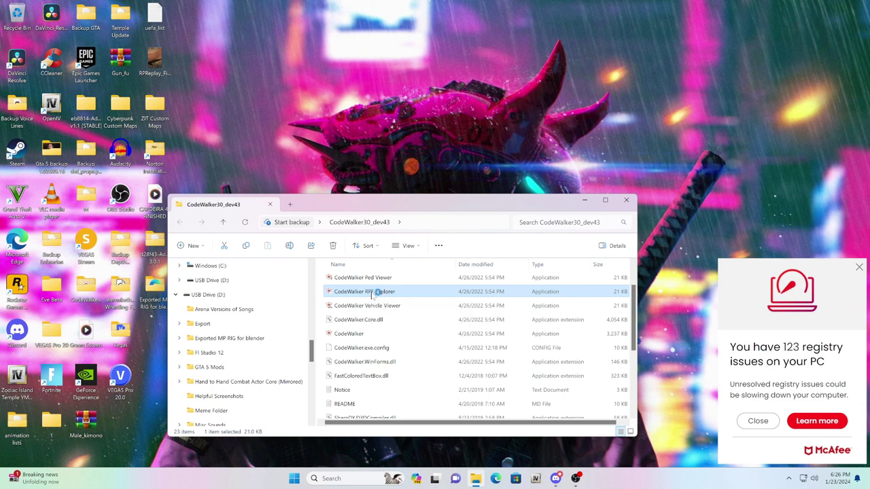
left_click_drag(349, 91, 447, 76)
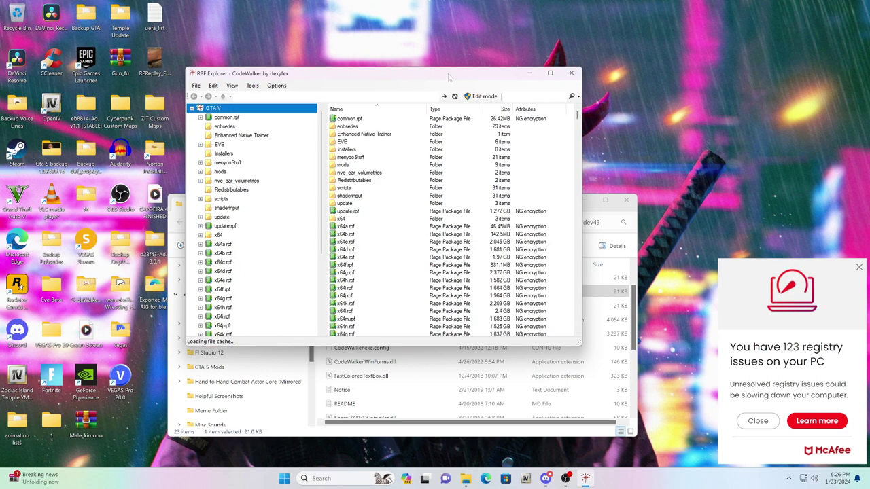
left_click(484, 96)
left_click(510, 270)
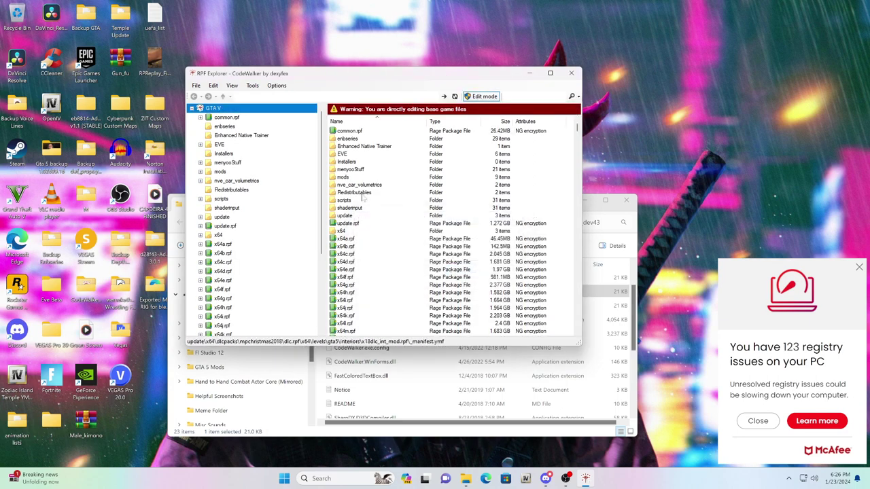
Open mods > x64c.rpf > anim > ingame > clip_melee@.rpf
double_click(350, 176)
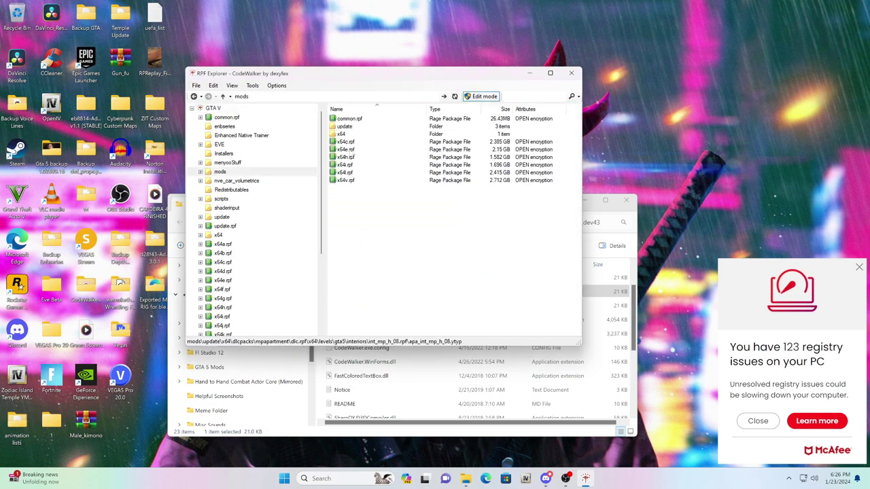
double_click(350, 141)
left_click(355, 119)
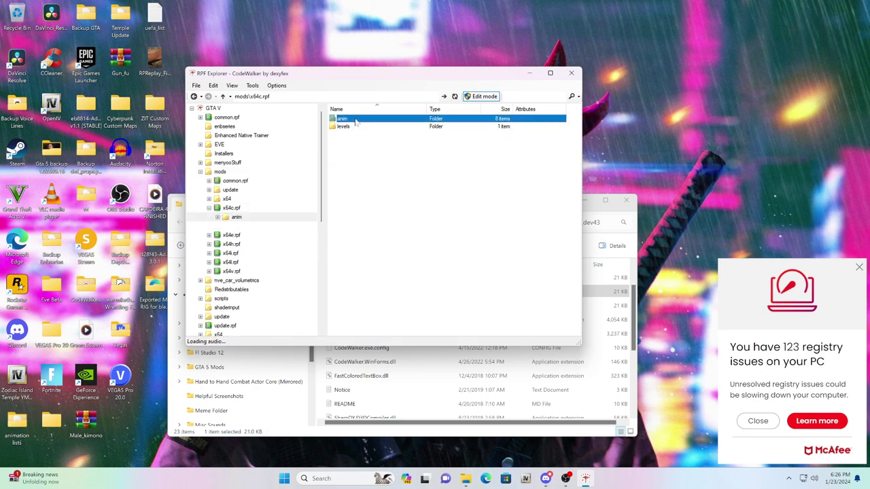
double_click(351, 157)
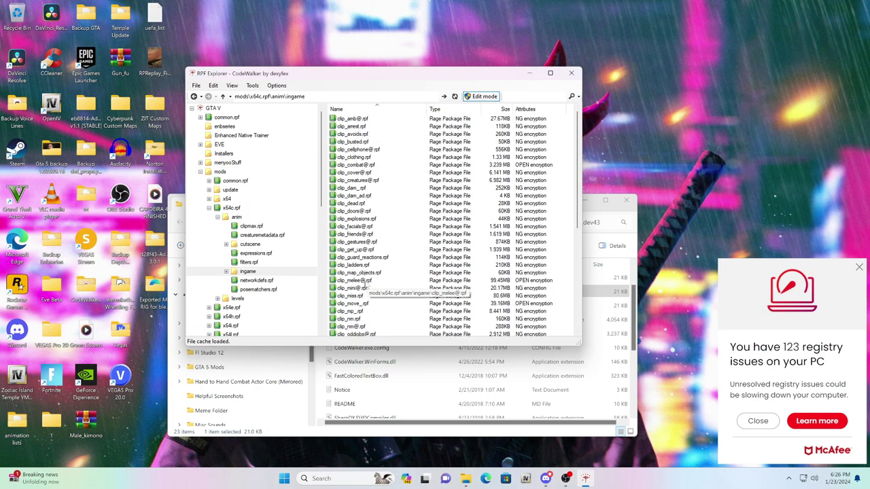
double_click(358, 280)
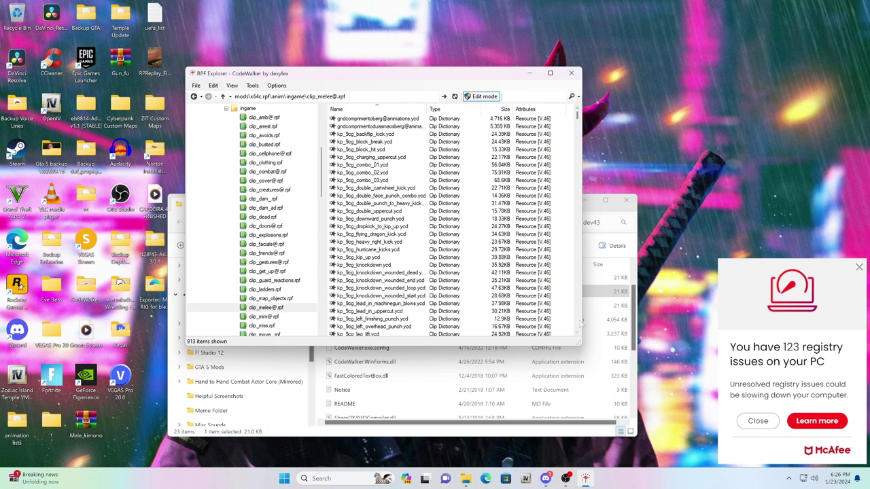
left_click(507, 434)
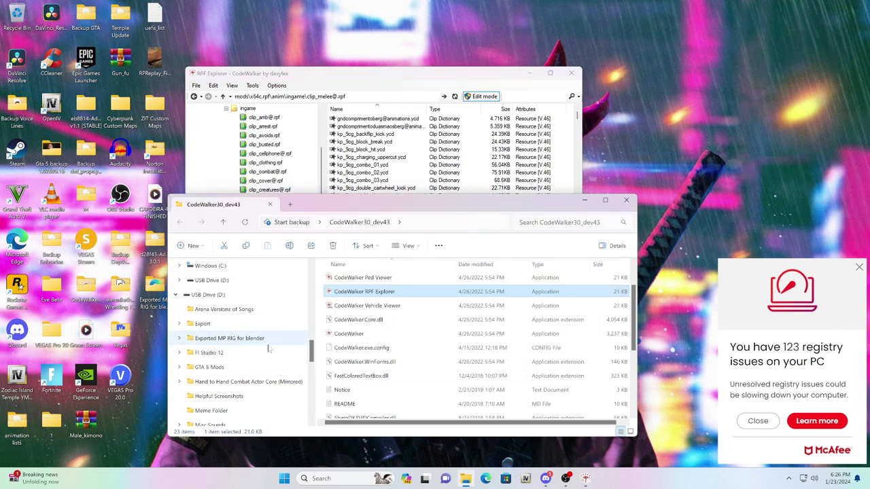
Select run_slip_all_fall_face.ycd in the My converted animations folder
scroll(261, 375, "down", 1)
scroll(260, 376, "down", 1)
left_click(226, 366)
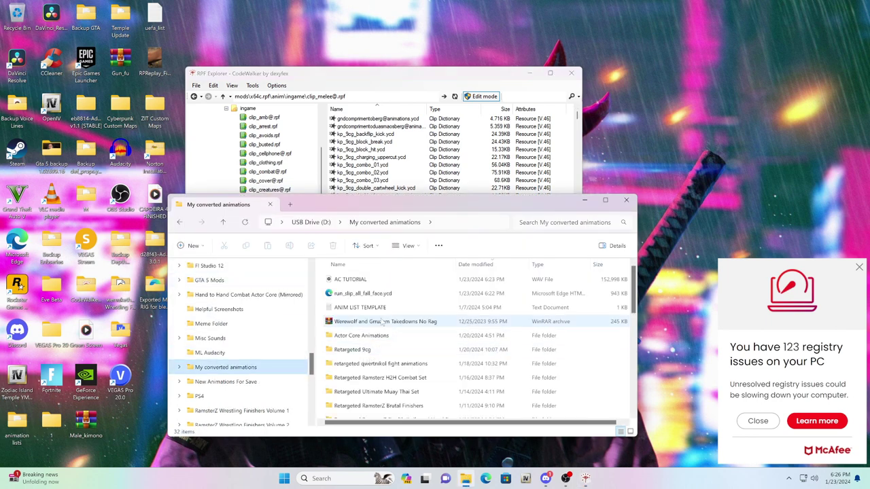
left_click(384, 298)
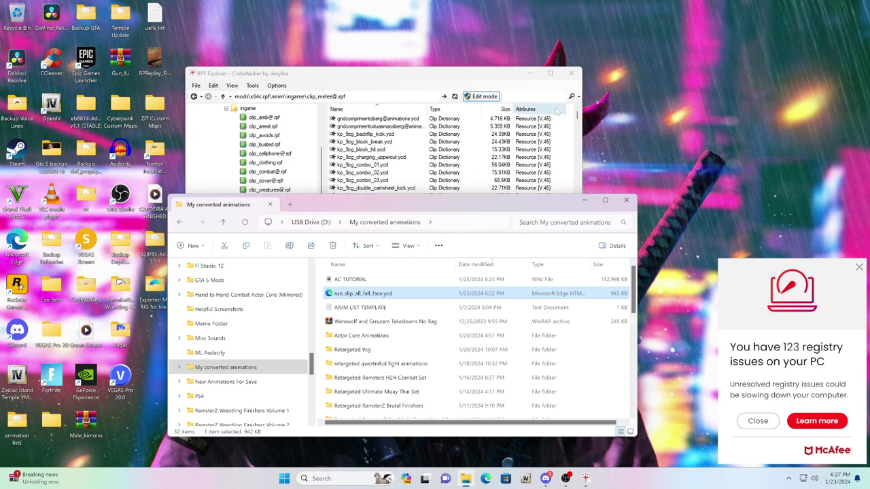
Close RPF Explorer and start CodeWalker Ped Viewer from the CodeWalker folder
left_click(571, 73)
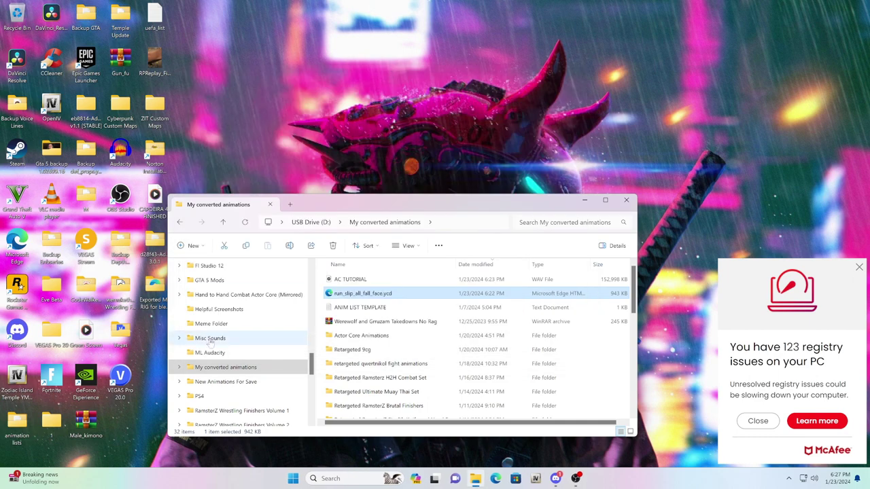
scroll(240, 367, "up", 3)
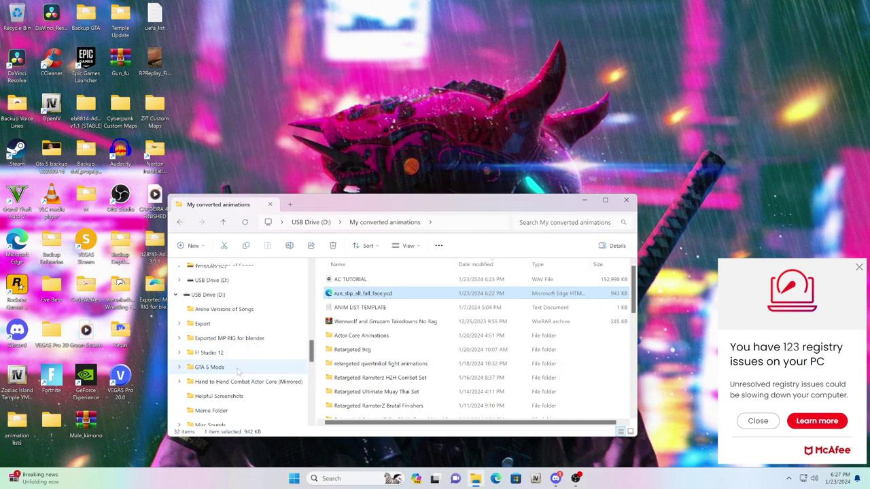
double_click(96, 300)
double_click(374, 333)
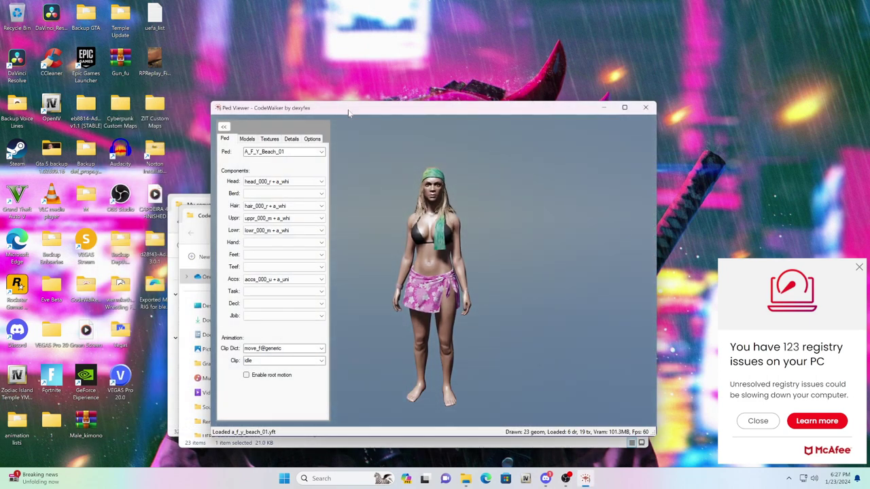
Replace the move_f@generic Clip Dict with run_slip_all_fall_face, found by entering 'run'
left_click_drag(349, 109, 375, 95)
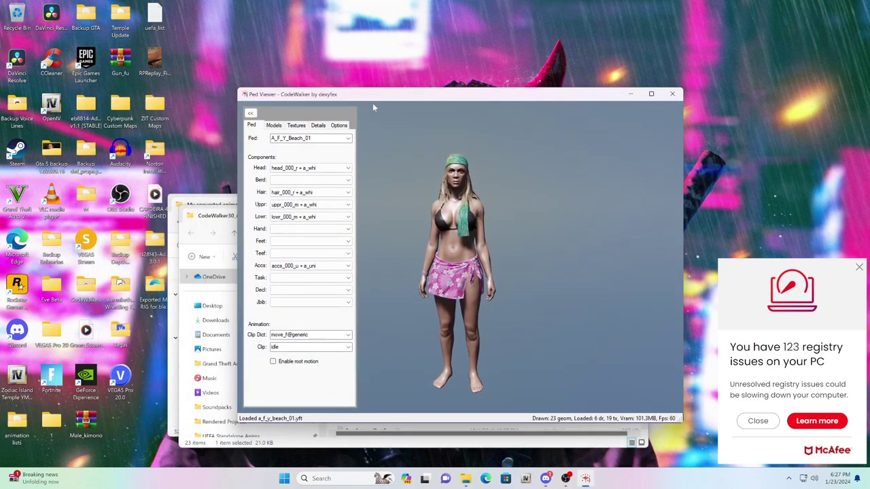
left_click_drag(377, 98, 385, 90)
left_click(309, 328)
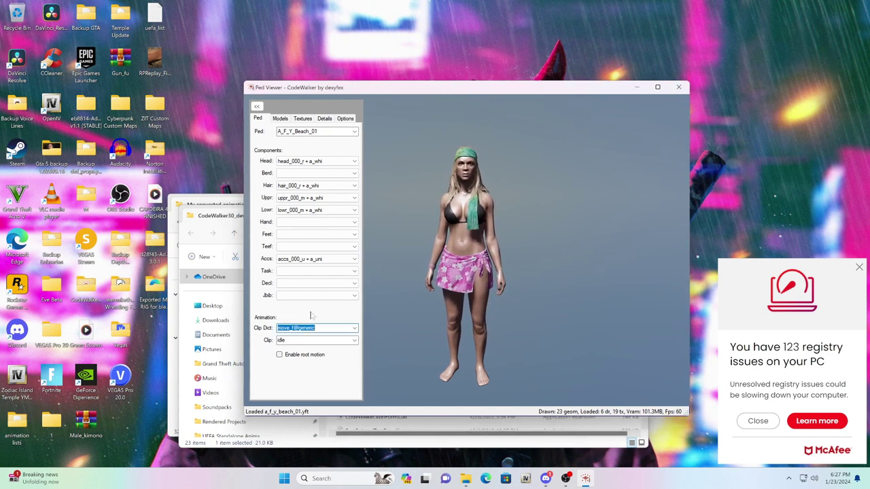
type("run_slip_all_fall_face")
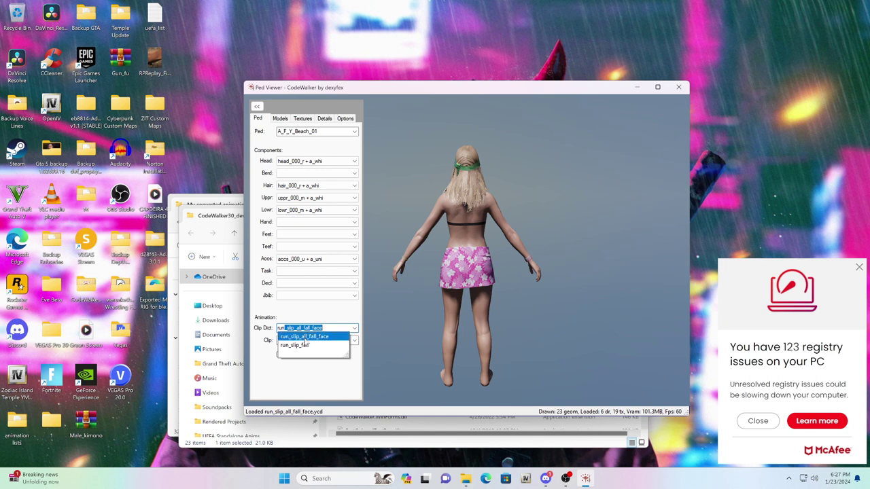
left_click(305, 337)
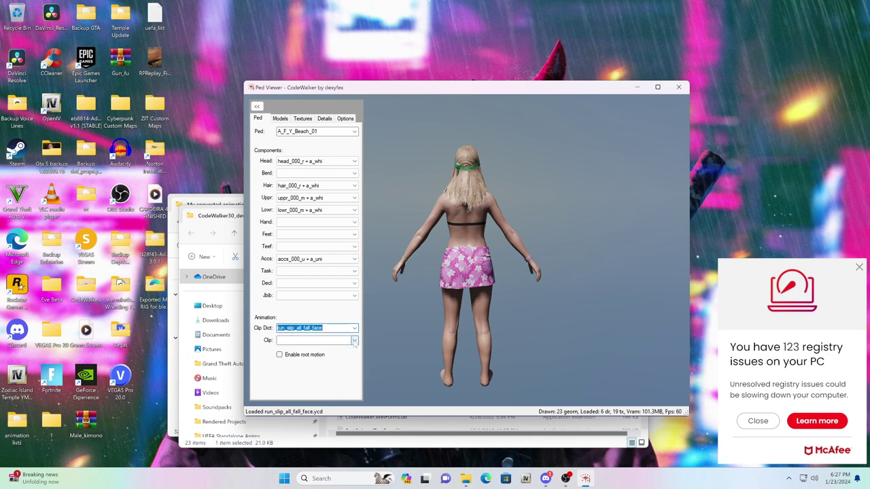